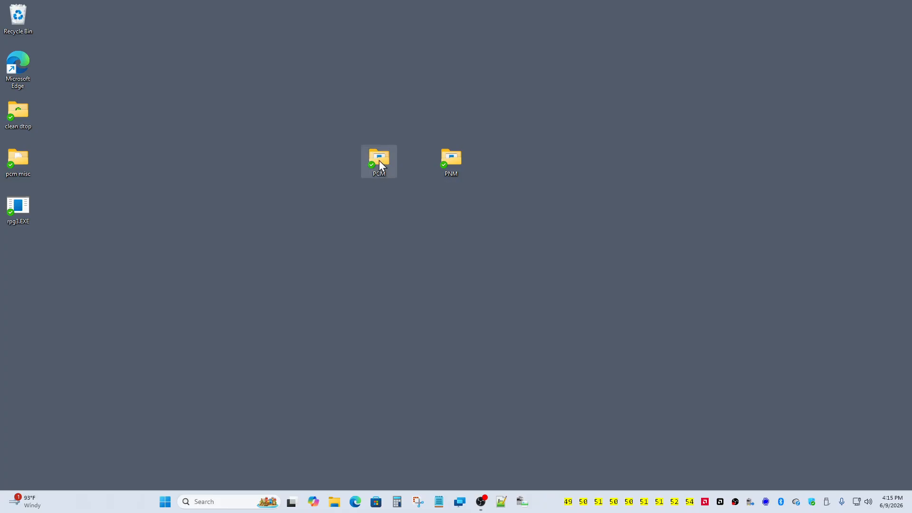
# - Open the PCM folder on the desktop and launch pcm54.EXE
pyautogui.doubleClick(379, 161)
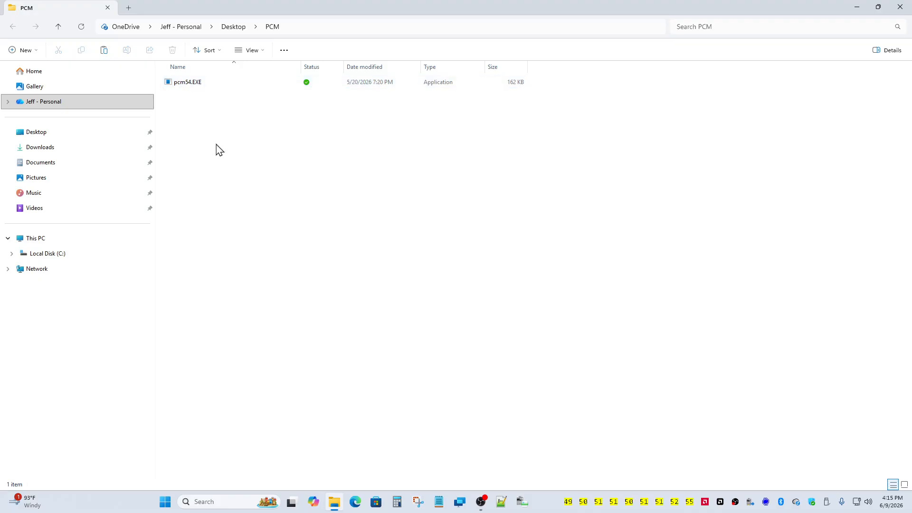
pyautogui.doubleClick(188, 85)
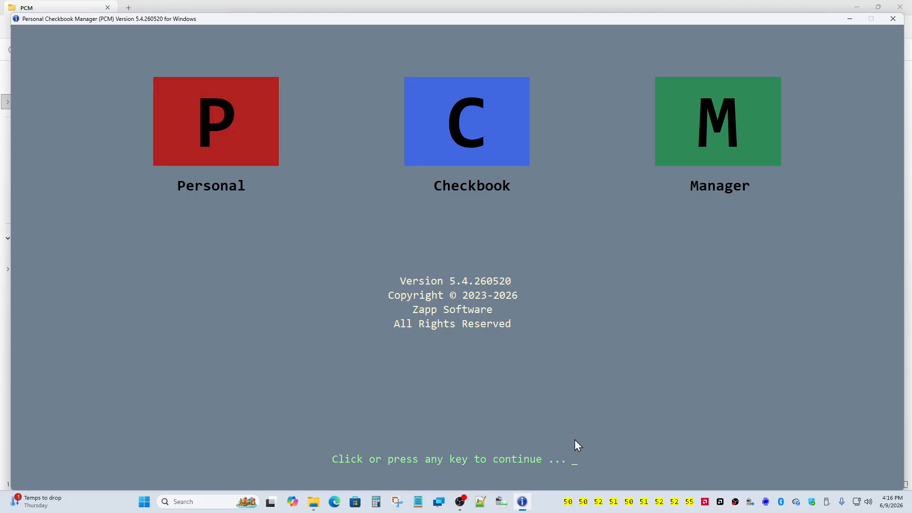
# - Decline creating a checkbook database, exit PCM, and relaunch pcm54.EXE past the splash screen
pyautogui.click(551, 403)
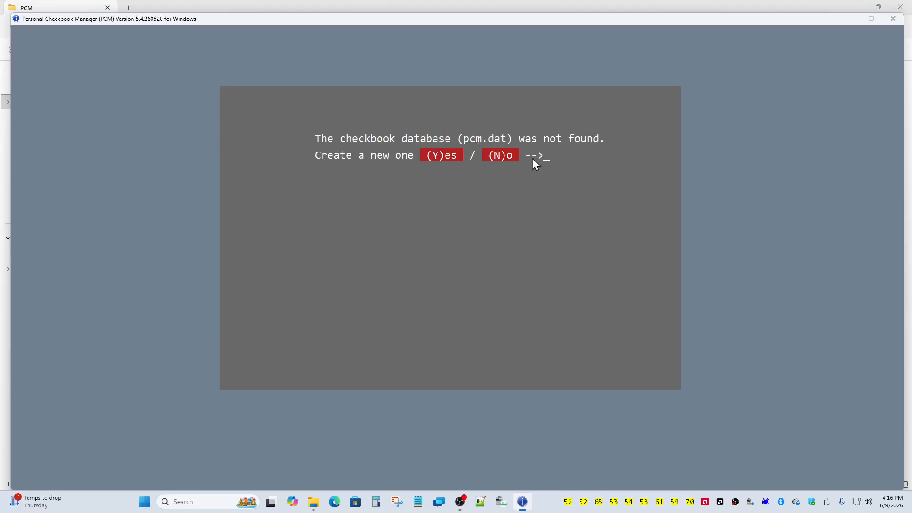
pyautogui.click(503, 156)
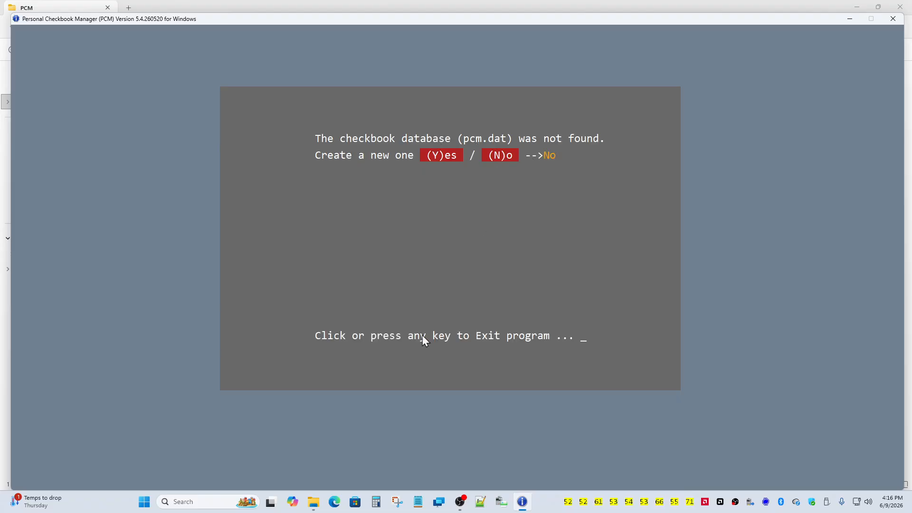
pyautogui.click(414, 344)
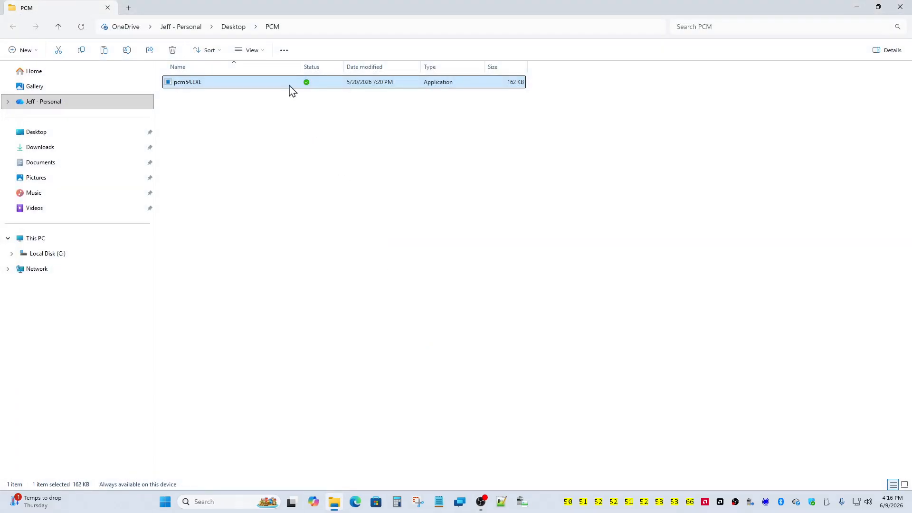
pyautogui.doubleClick(291, 88)
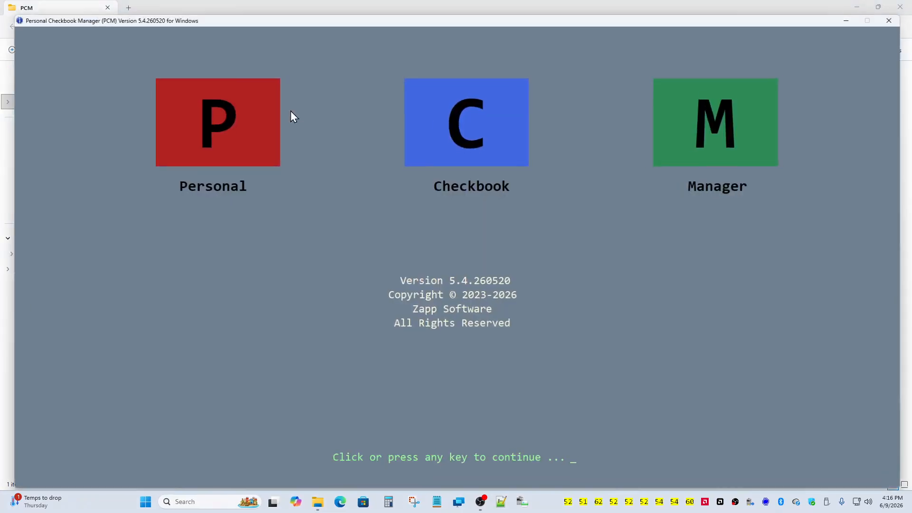
pyautogui.click(357, 210)
# - Create the pcm.dat database, registering the user's name, e-mail address and a database password
pyautogui.click(430, 156)
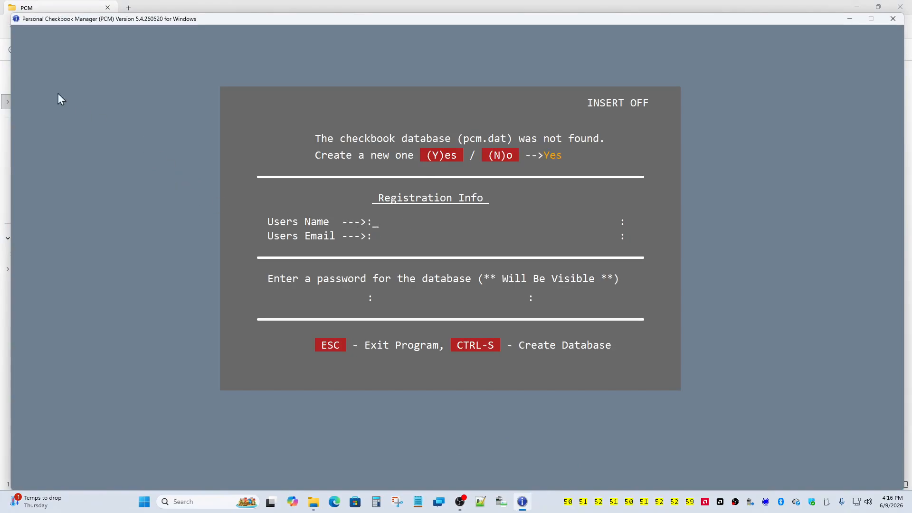
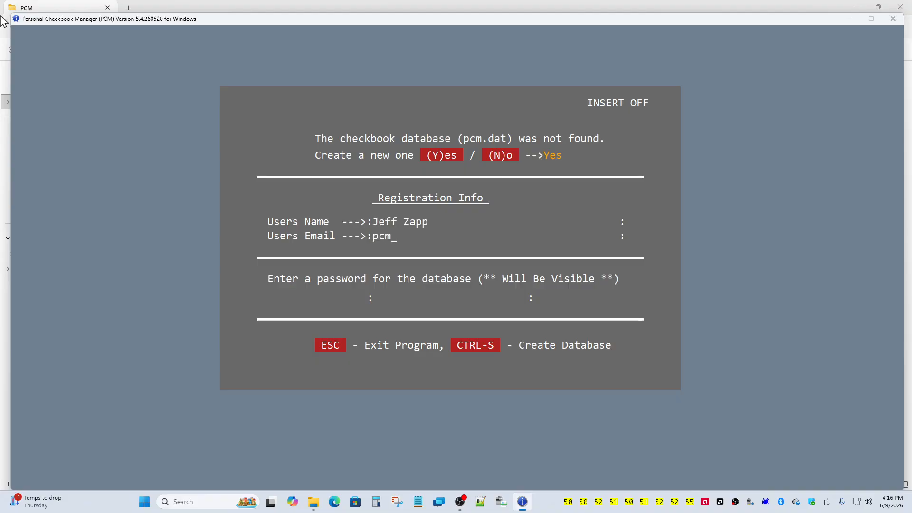
pyautogui.write('test')
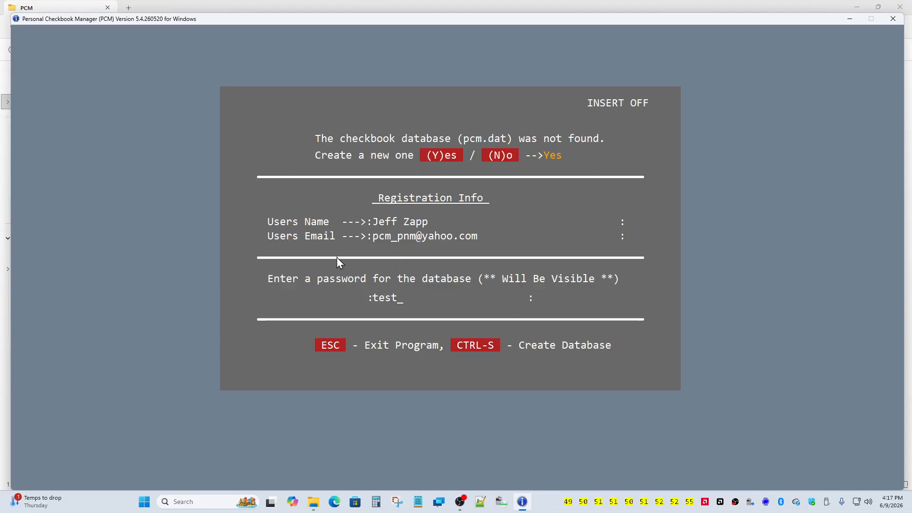
pyautogui.click(464, 349)
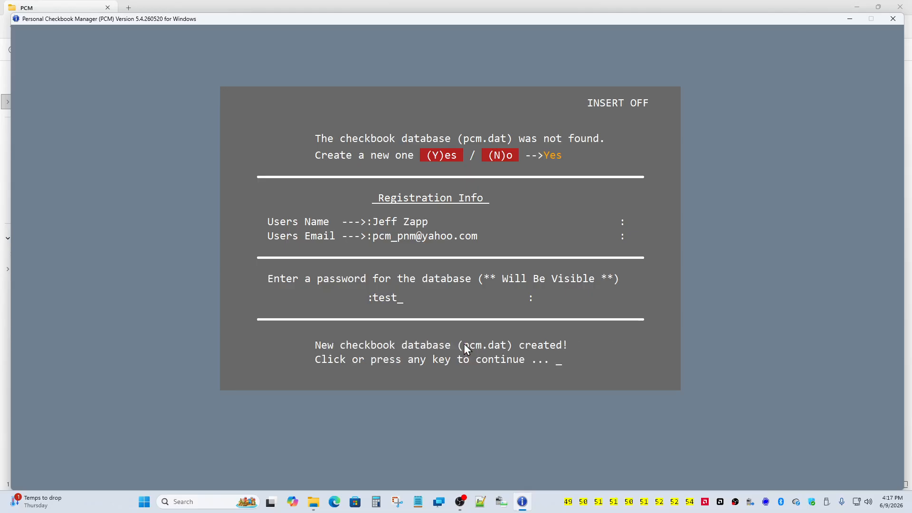
pyautogui.click(389, 345)
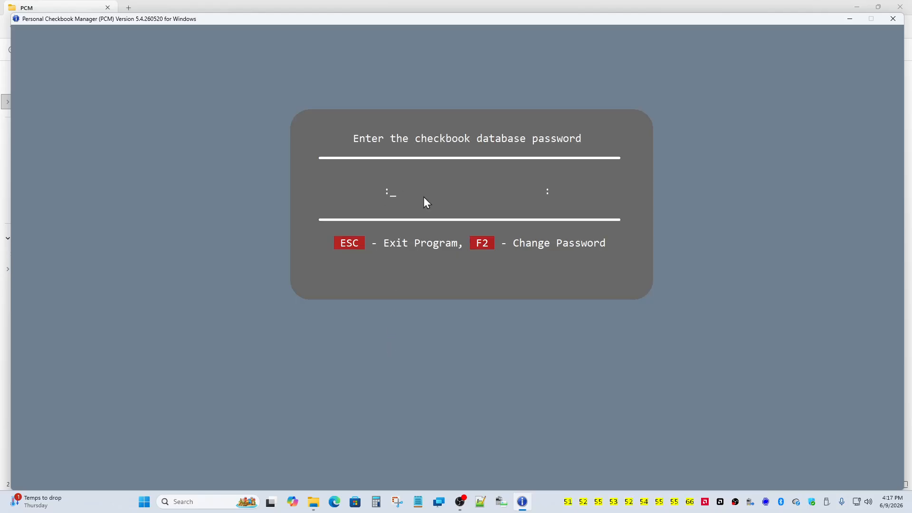
# - Exit PCM, view pcm.dat's garbled contents in Notepad, then close Notepad
pyautogui.click(346, 244)
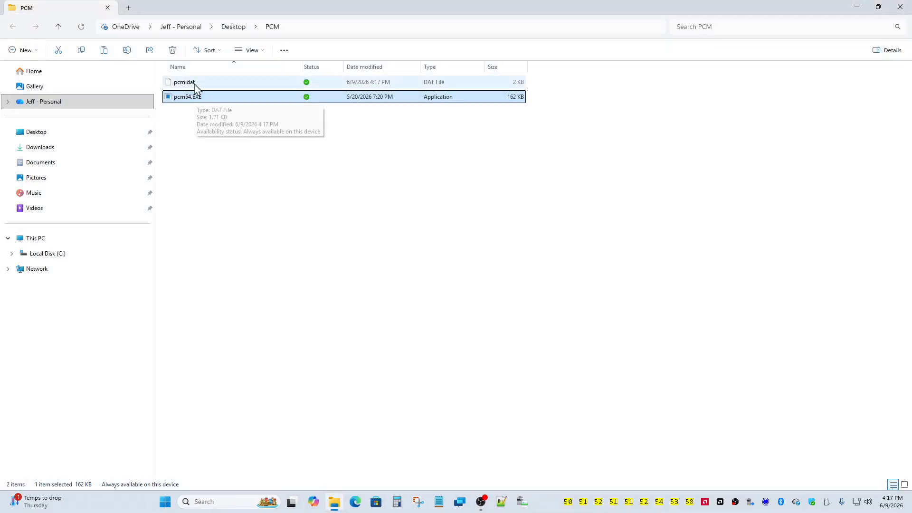
pyautogui.click(195, 85)
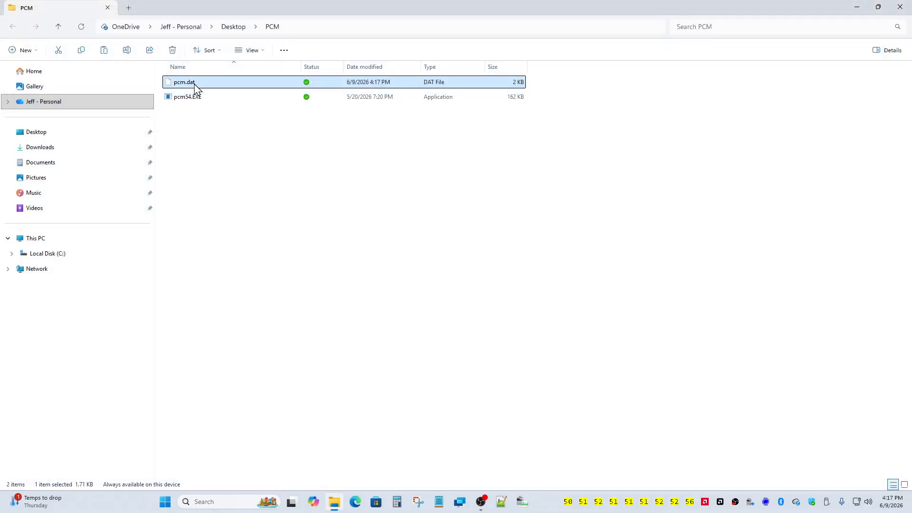
pyautogui.rightClick(196, 88)
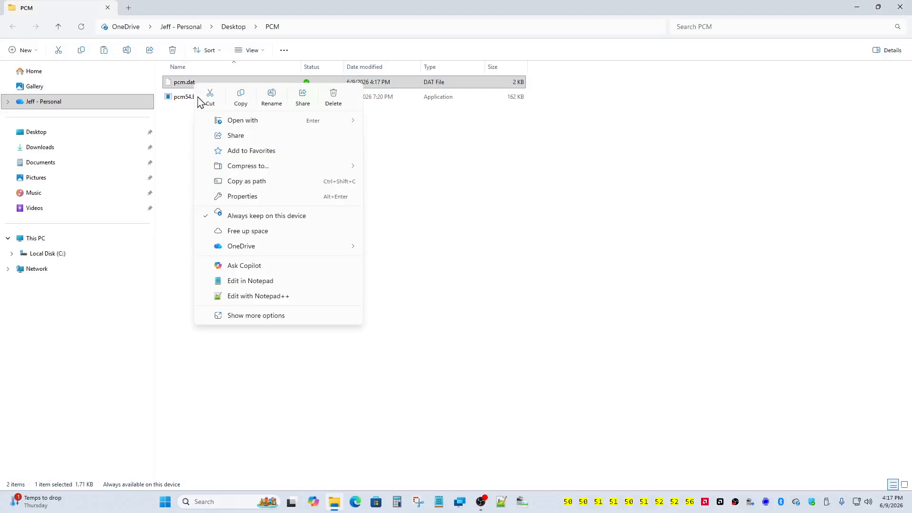
pyautogui.click(241, 282)
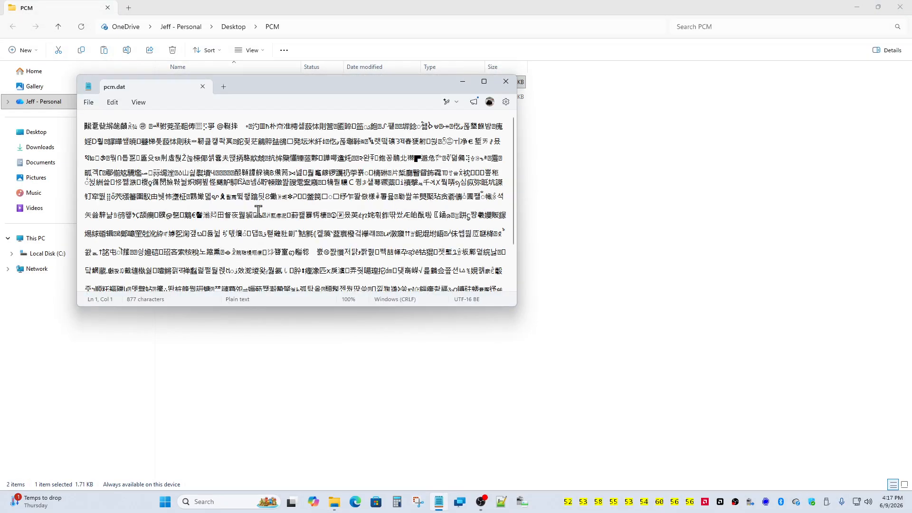
pyautogui.scroll(2, 267, 204)
pyautogui.click(498, 82)
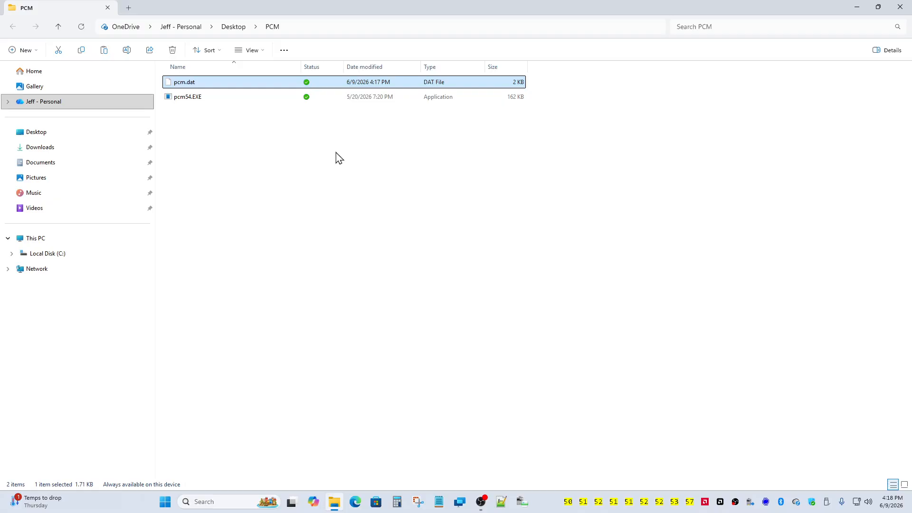
# - Relaunch PCM, unlock the database with its password, and skip license key entry
pyautogui.doubleClick(208, 98)
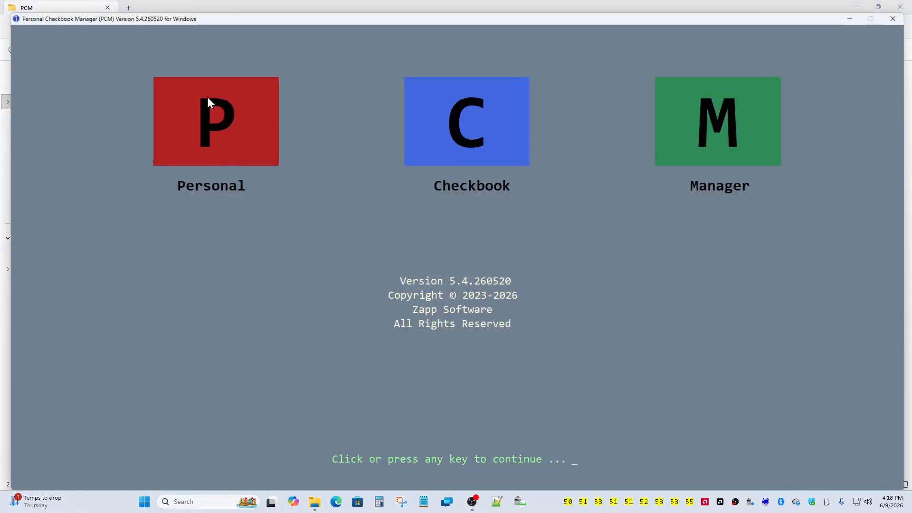
pyautogui.click(252, 179)
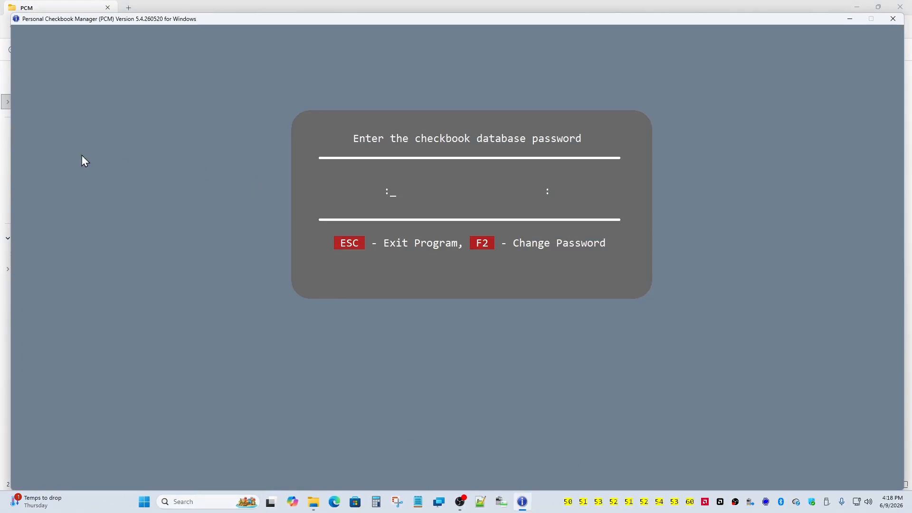
pyautogui.write('****')
pyautogui.press('Return')
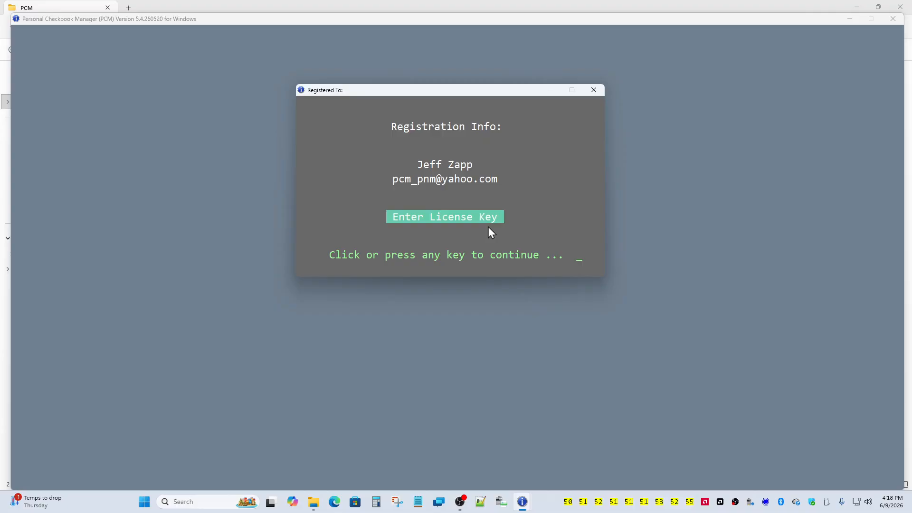
pyautogui.click(429, 215)
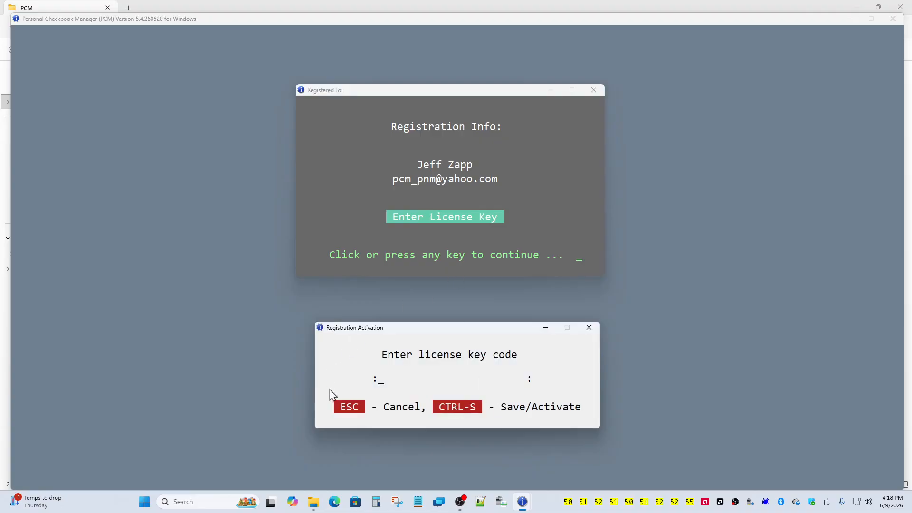
pyautogui.click(343, 403)
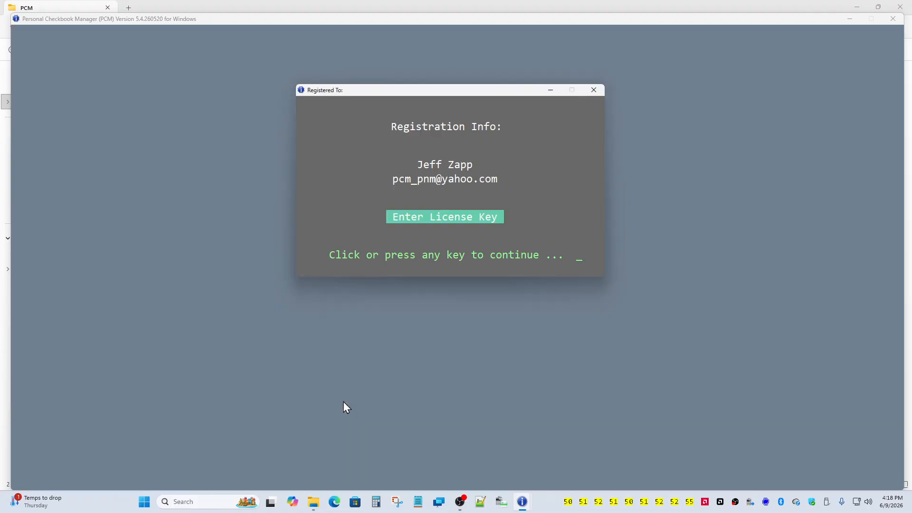
pyautogui.click(375, 233)
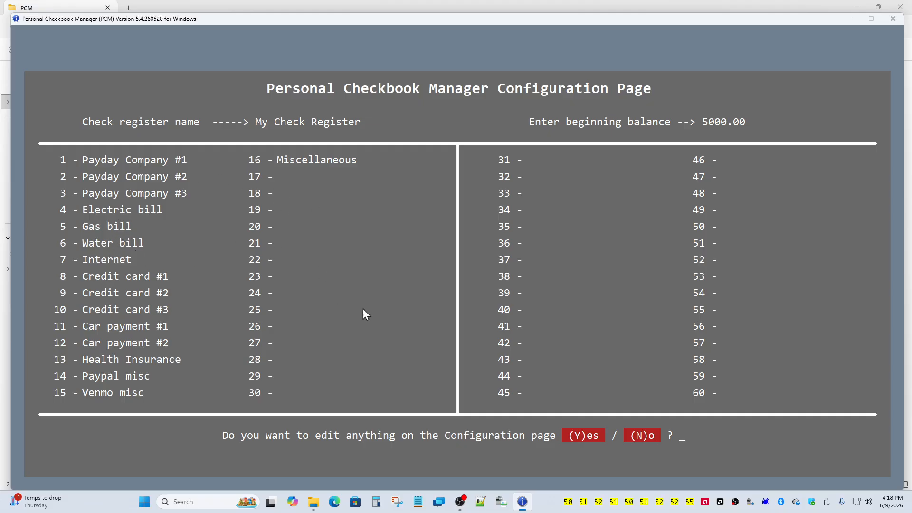
# - Rename 'My Check Register' by replacing 'My' with the user's first name
pyautogui.click(582, 434)
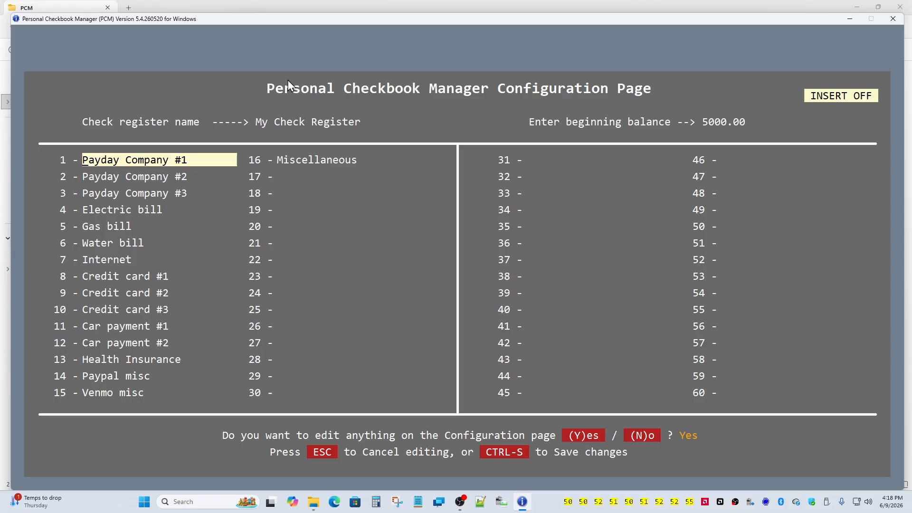
pyautogui.click(263, 122)
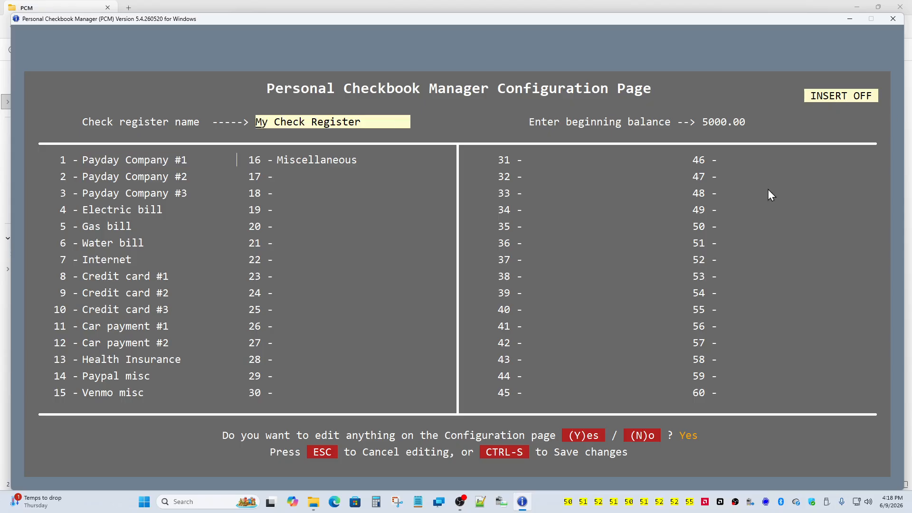
pyautogui.press('Insert')
pyautogui.write("Jeff's")
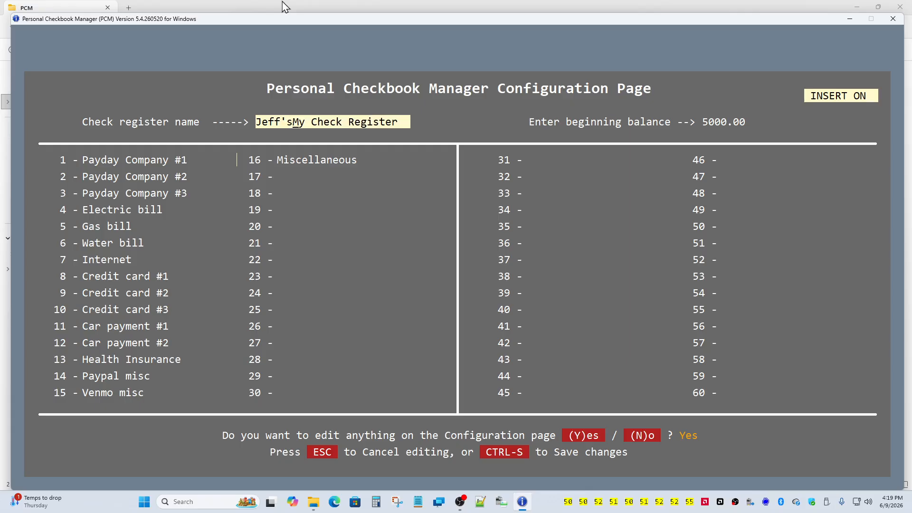
pyautogui.press('Delete')
pyautogui.press('Delete')
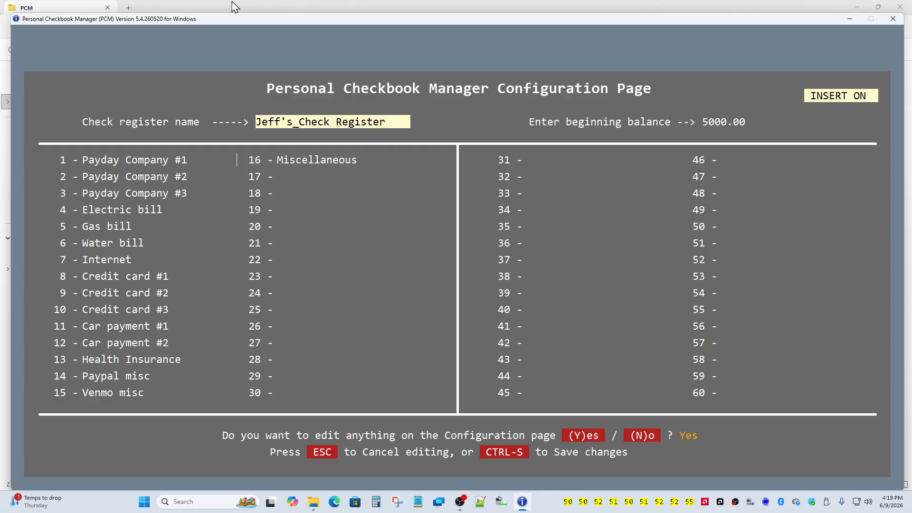
# - Clear the Payday Company #3, Credit card #2 and Credit card #3 category names
pyautogui.click(128, 157)
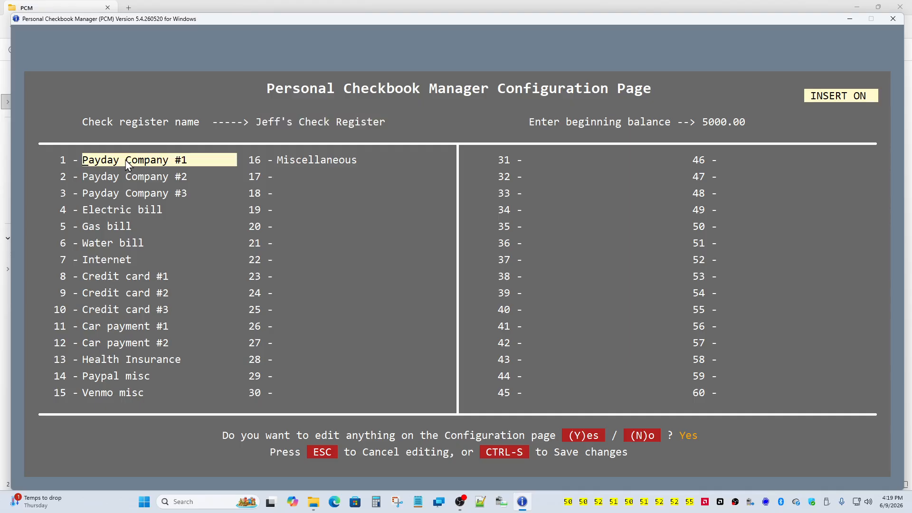
pyautogui.click(111, 173)
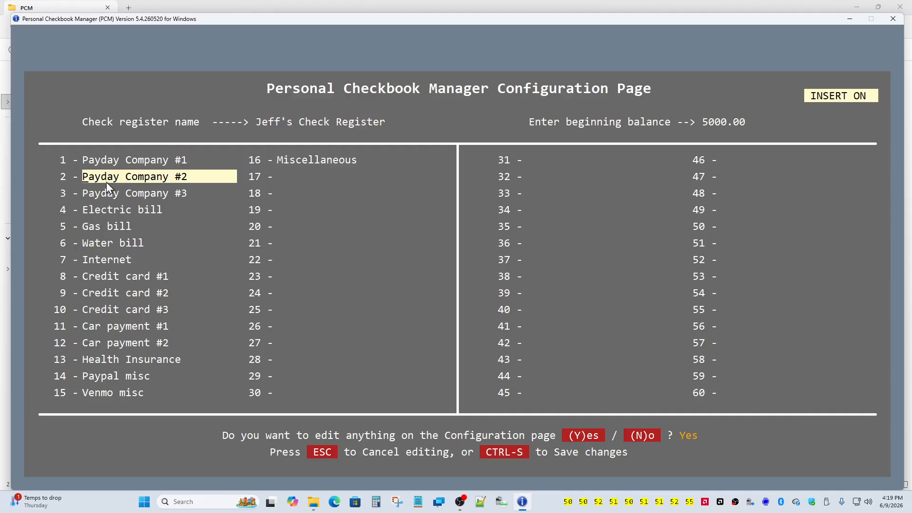
pyautogui.click(102, 189)
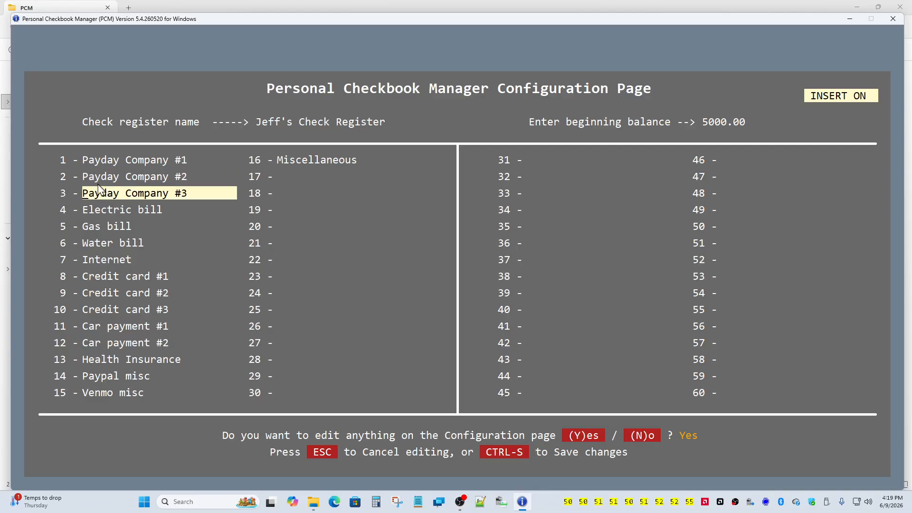
pyautogui.press('Delete')
pyautogui.press('Delete')
pyautogui.press('Delete')
pyautogui.press('Delete')
pyautogui.press('Delete')
pyautogui.press('Delete')
pyautogui.press('Delete')
pyautogui.press('Delete')
pyautogui.press('Delete')
pyautogui.press('Delete')
pyautogui.press('Delete')
pyautogui.press('Delete')
pyautogui.press('Delete')
pyautogui.press('Delete')
pyautogui.press('Delete')
pyautogui.press('Delete')
pyautogui.press('Delete')
pyautogui.press('Down')
pyautogui.press('Down')
pyautogui.press('Down')
pyautogui.press('Down')
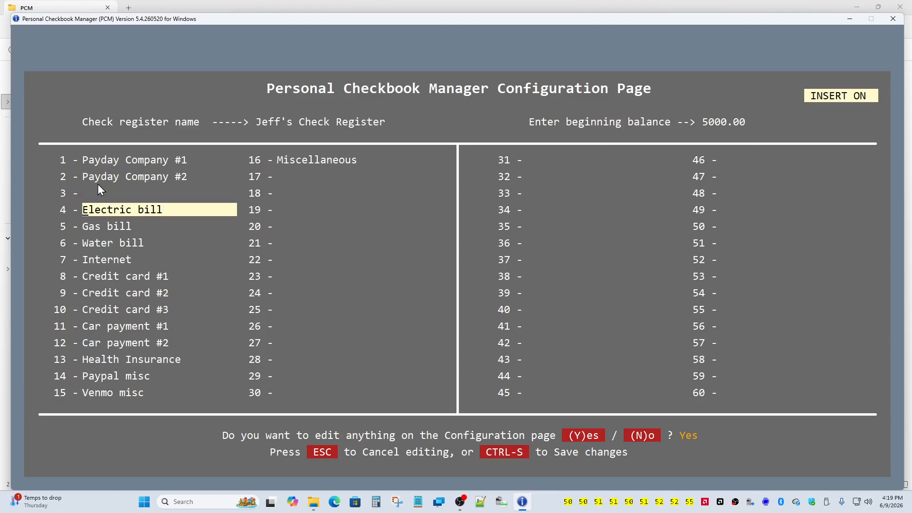
pyautogui.press('Down')
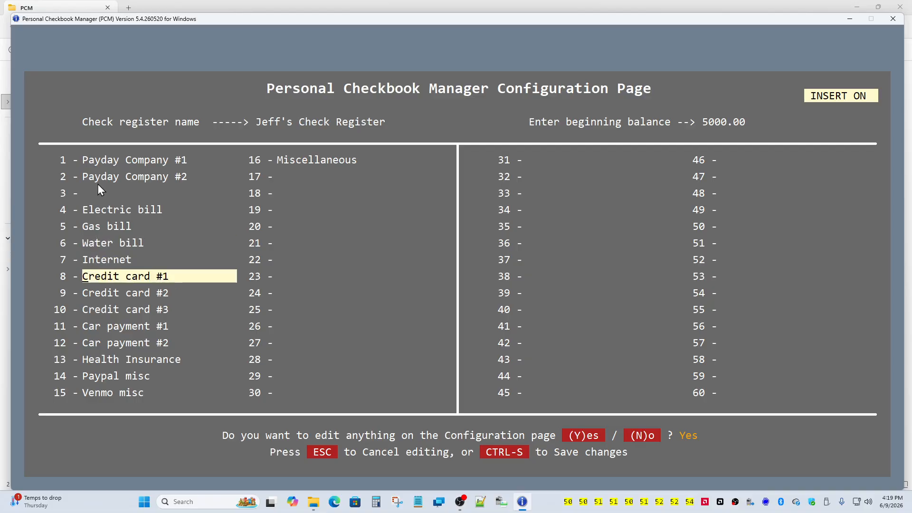
pyautogui.press('Down')
pyautogui.press('Delete')
pyautogui.press('Delete')
pyautogui.press('Delete')
pyautogui.press('Delete')
pyautogui.press('Delete')
pyautogui.press('Delete')
pyautogui.press('Delete')
pyautogui.press('Delete')
pyautogui.press('Delete')
pyautogui.press('Delete')
pyautogui.press('Delete')
pyautogui.press('Delete')
pyautogui.press('Delete')
pyautogui.press('Delete')
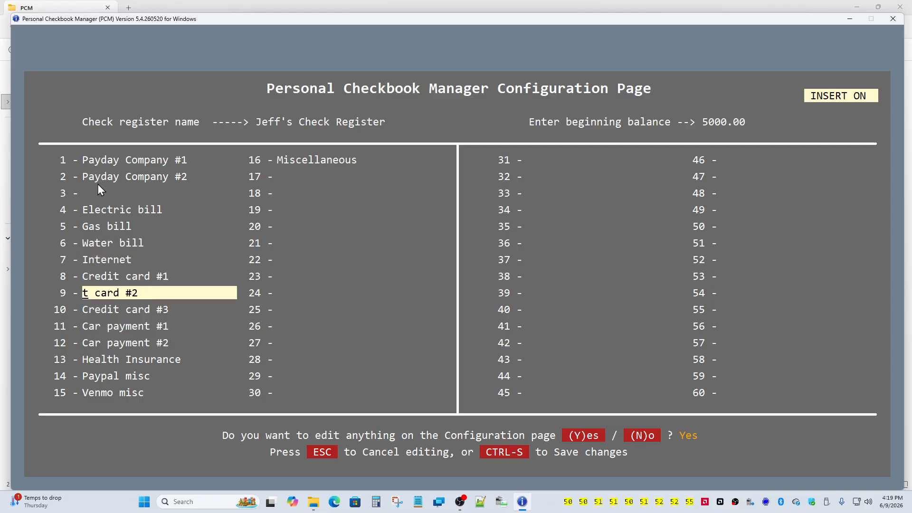
pyautogui.press('Down')
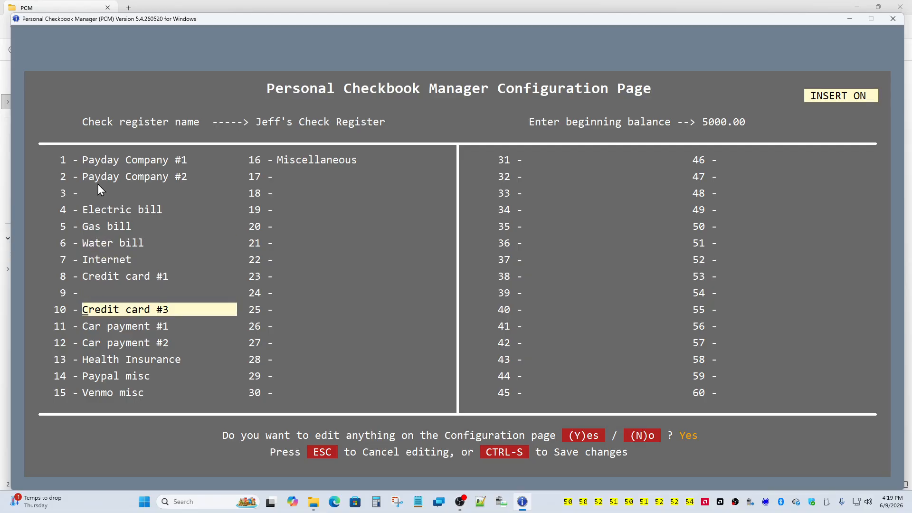
pyautogui.press('Delete')
pyautogui.press('Delete')
pyautogui.press('Delete')
pyautogui.press('Delete')
pyautogui.press('Delete')
pyautogui.press('Delete')
pyautogui.press('Delete')
pyautogui.press('Delete')
pyautogui.press('Delete')
pyautogui.press('Delete')
pyautogui.press('Delete')
pyautogui.press('Delete')
pyautogui.press('Delete')
pyautogui.press('Delete')
# - Clear the Car payment #1 and Car payment #2 category names
pyautogui.press('Down')
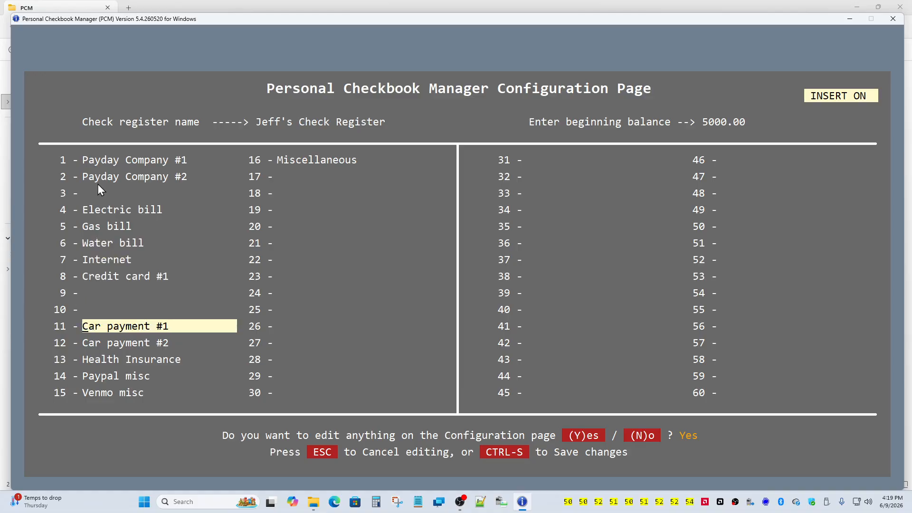
pyautogui.press('Delete')
pyautogui.press('Delete')
pyautogui.press('Delete')
pyautogui.press('Delete')
pyautogui.press('Delete')
pyautogui.press('Delete')
pyautogui.press('Delete')
pyautogui.press('Delete')
pyautogui.press('Delete')
pyautogui.press('Delete')
pyautogui.press('Delete')
pyautogui.press('Delete')
pyautogui.press('Delete')
pyautogui.press('Delete')
pyautogui.press('Down')
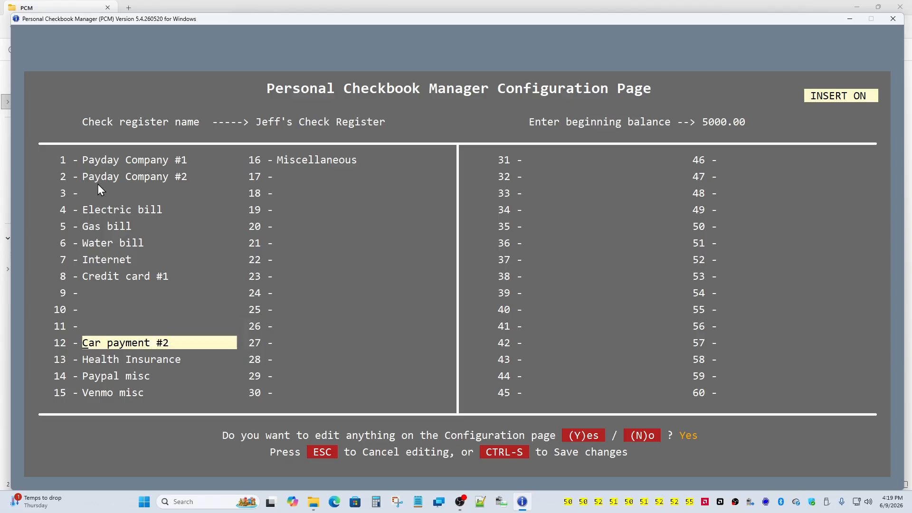
pyautogui.press('Delete')
pyautogui.press('Delete')
pyautogui.press('Delete')
pyautogui.press('Delete')
pyautogui.press('Delete')
pyautogui.press('Delete')
pyautogui.press('Delete')
pyautogui.press('Delete')
pyautogui.press('Delete')
pyautogui.press('Delete')
pyautogui.press('Delete')
pyautogui.press('Delete')
pyautogui.press('Delete')
pyautogui.press('Delete')
# - Retype the 'P' of Paypal misc, then save the configuration and continue to the register
pyautogui.press('Down')
pyautogui.press('Down')
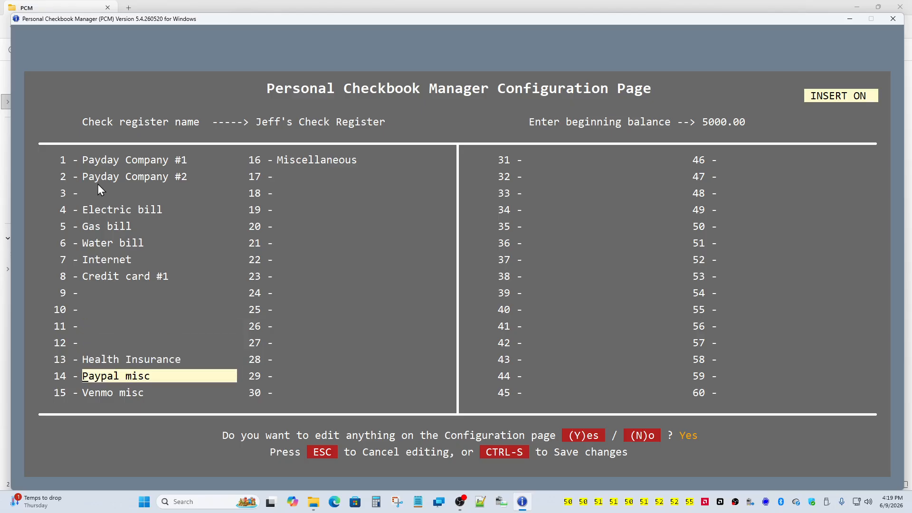
pyautogui.press('Delete')
pyautogui.write('P')
pyautogui.press('Return')
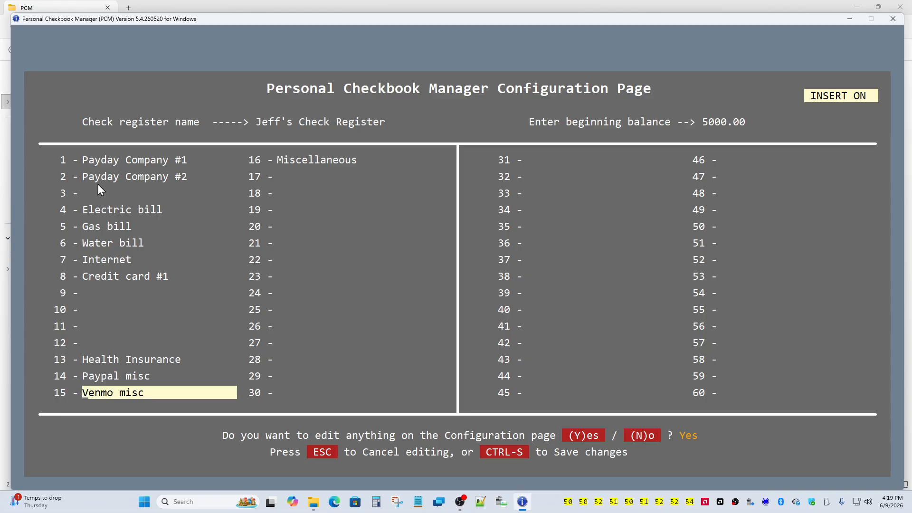
pyautogui.press('Return')
pyautogui.press('Return')
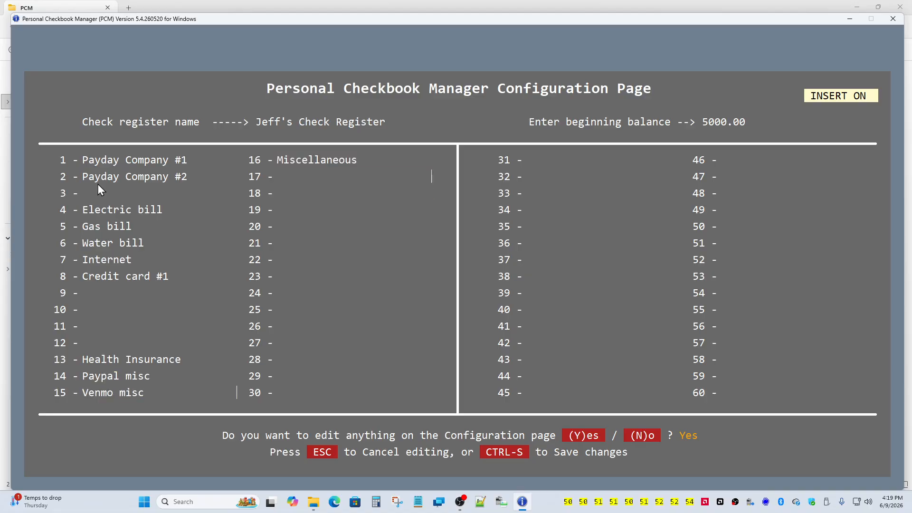
pyautogui.press('Return')
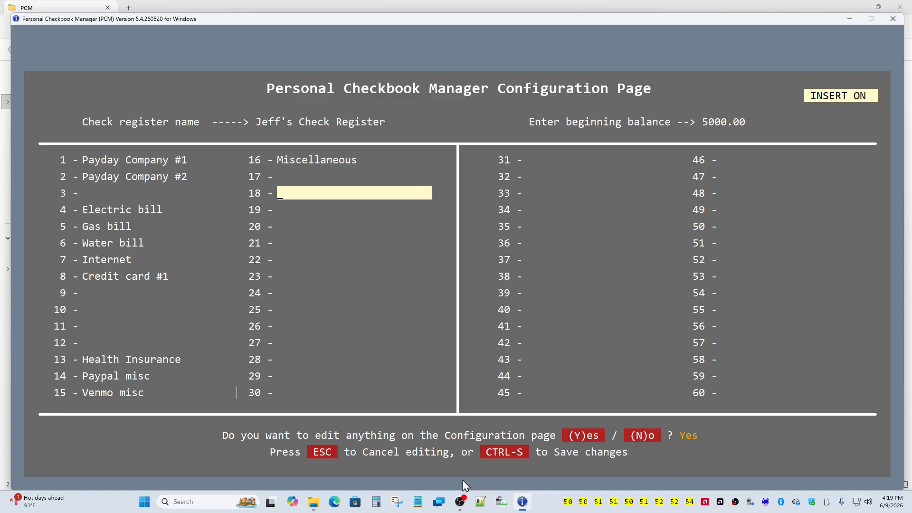
pyautogui.click(492, 454)
pyautogui.click(492, 454)
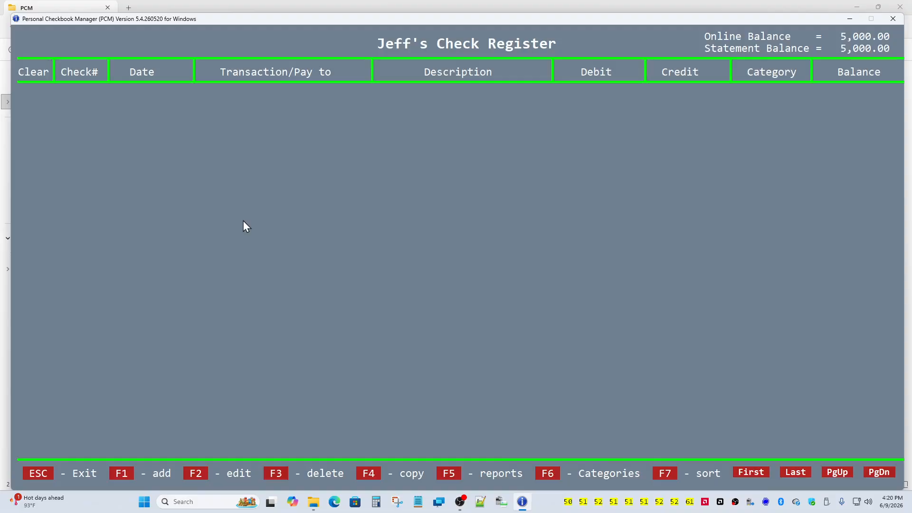
# - Add a new register entry and move to its 06-09-2026 date field
pyautogui.click(121, 473)
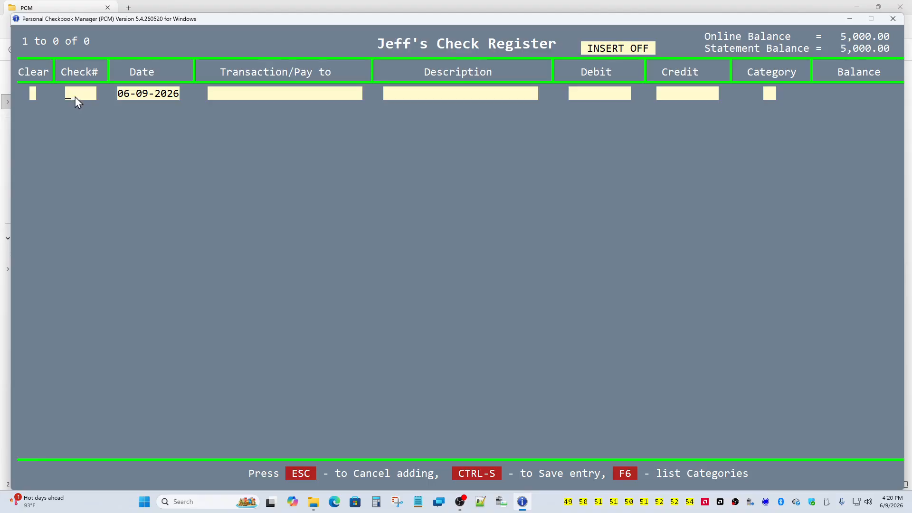
pyautogui.click(149, 97)
# - Enter payee 'Electric bill', description 'electric' and a 123.45 debit
pyautogui.write('El')
pyautogui.press('BackSpace')
pyautogui.press('BackSpace')
pyautogui.write('ectric bill')
pyautogui.write('elec')
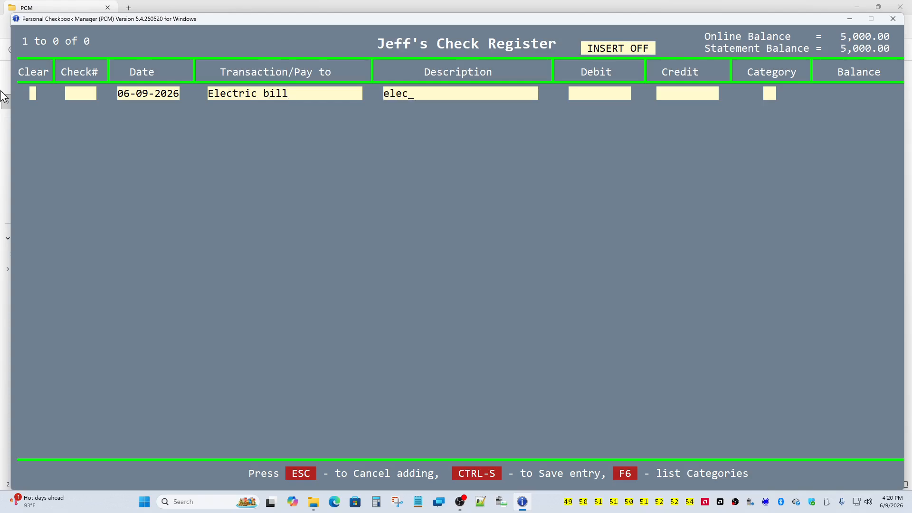
pyautogui.write('tri')
pyautogui.write('123')
pyautogui.press('BackSpace')
pyautogui.write('.45')
pyautogui.press('Tab')
pyautogui.hotkey('shift', 'Tab')
pyautogui.write('123.45')
pyautogui.press('Tab')
pyautogui.press('Tab')
# - Assign category 04 and save the entry, leaving a 4,876.55 balance
pyautogui.click(616, 471)
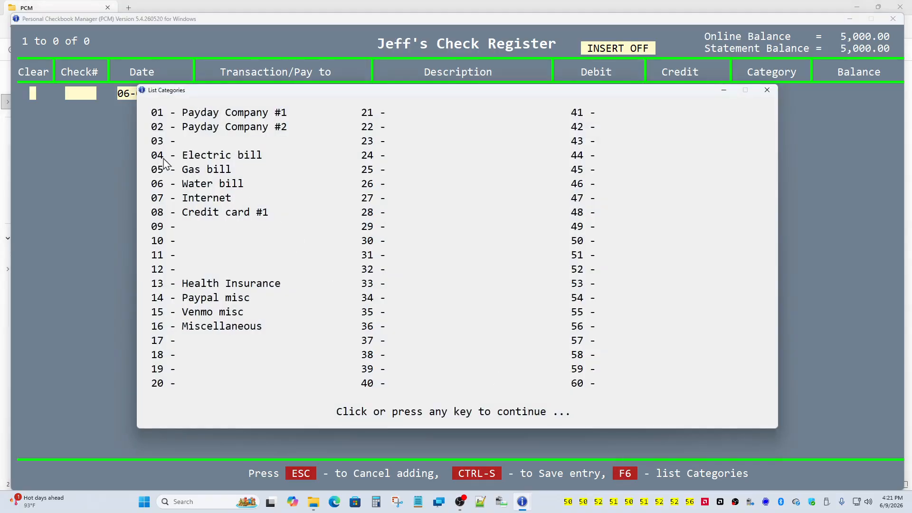
pyautogui.click(273, 179)
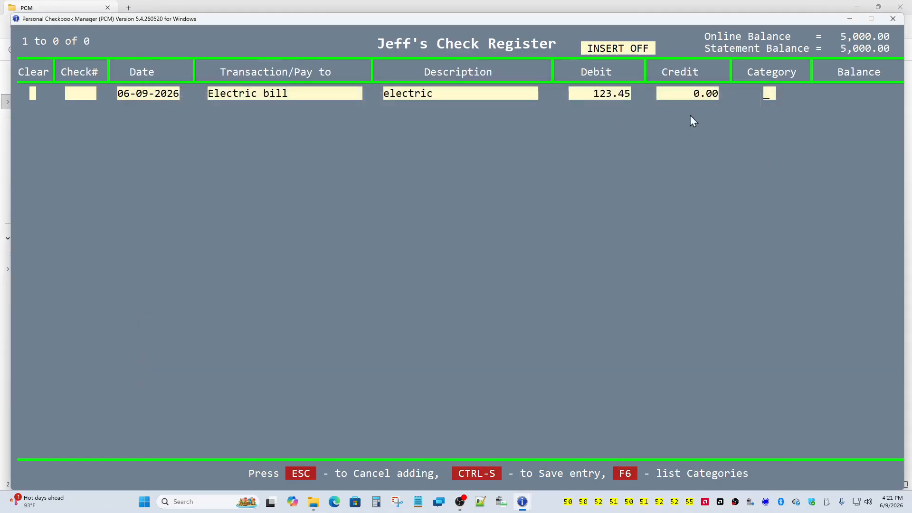
pyautogui.write('4')
pyautogui.press('Return')
pyautogui.click(458, 473)
pyautogui.click(458, 472)
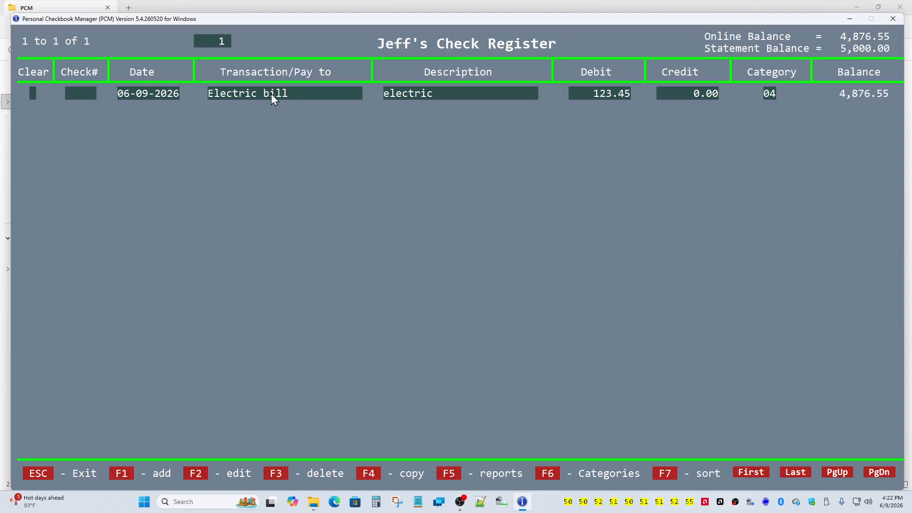
# - Copy the Electric bill entry with date 07-09-2026 and debit 234.56, and save it
pyautogui.click(370, 474)
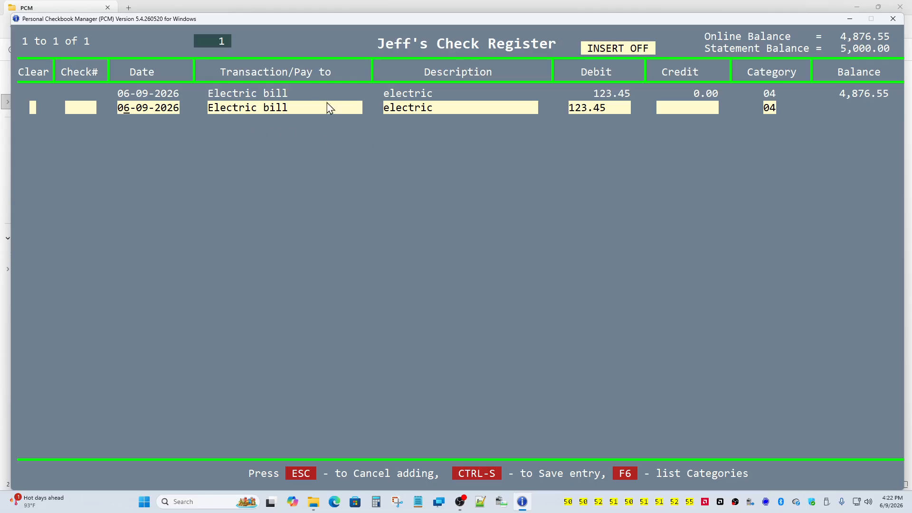
pyautogui.write('7')
pyautogui.write('34.')
pyautogui.write('56')
pyautogui.press('Tab')
pyautogui.click(486, 472)
pyautogui.click(486, 472)
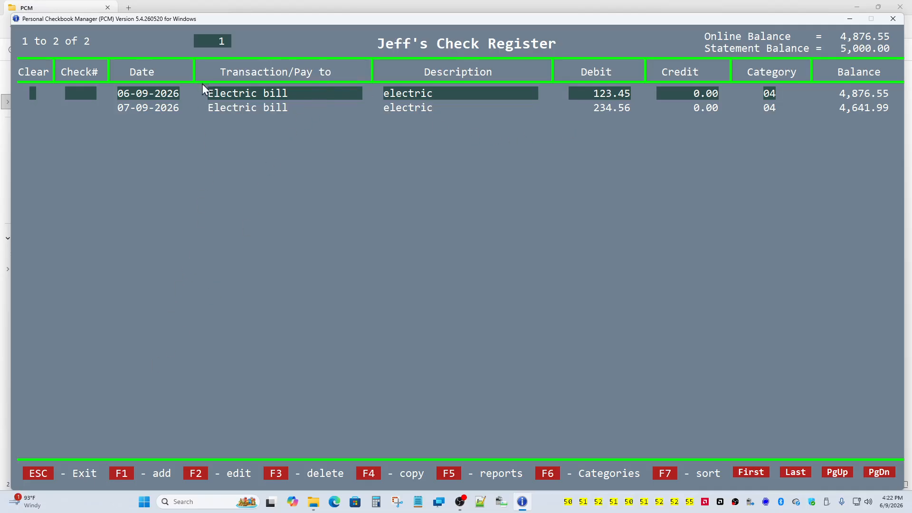
# - Append 'very high' to the 07-09-2026 entry's description and save it
pyautogui.click(223, 106)
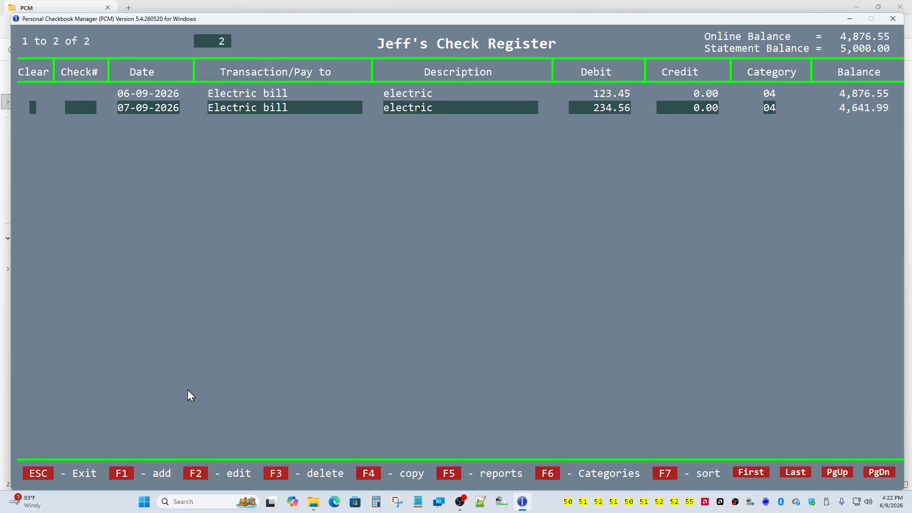
pyautogui.click(195, 474)
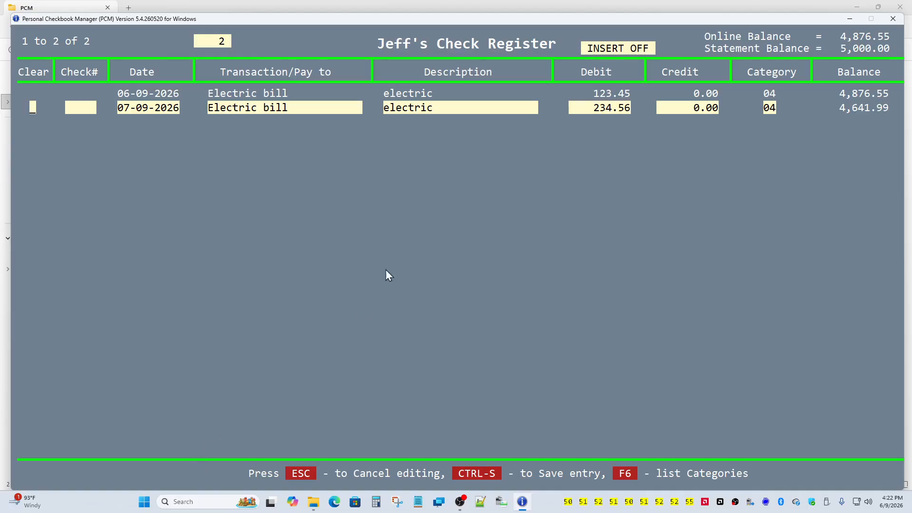
pyautogui.click(444, 110)
pyautogui.write('very high')
pyautogui.click(457, 470)
pyautogui.click(456, 467)
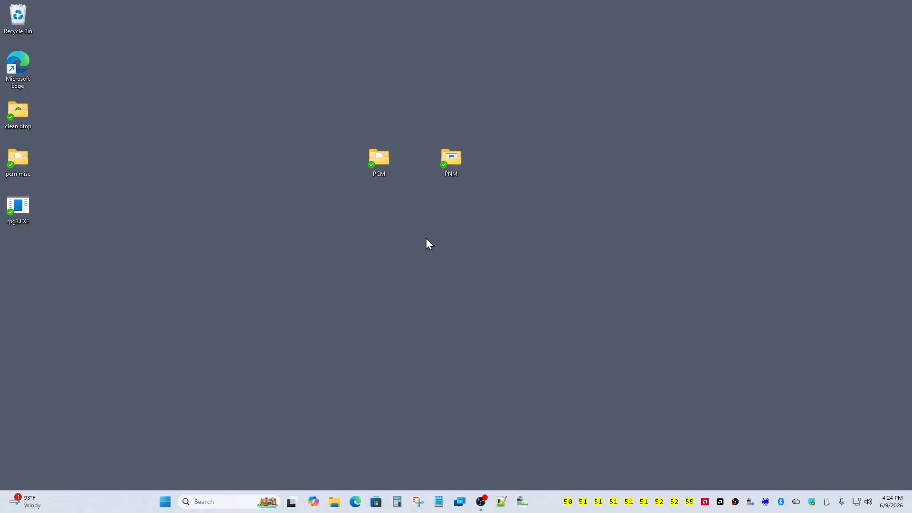
# - Launch PCM from the PCM folder, enter the database password, and skip Registered To and Configuration screens
pyautogui.doubleClick(385, 169)
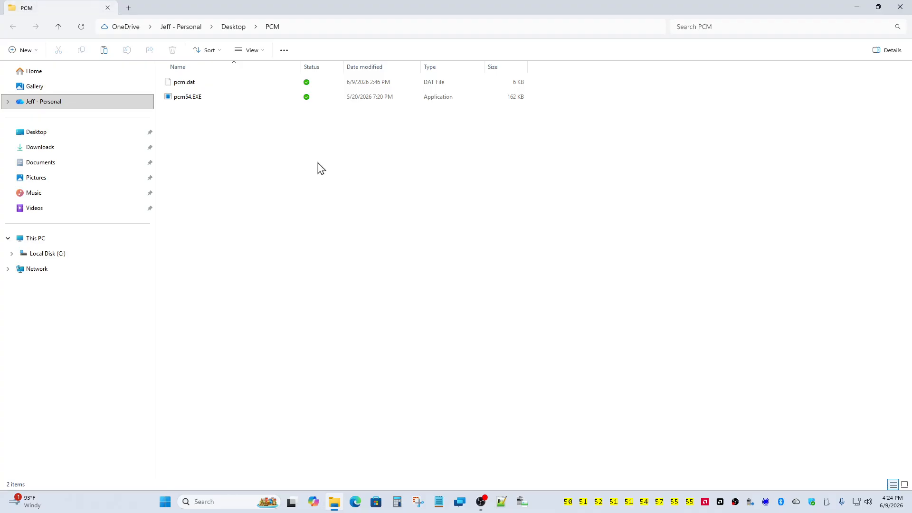
pyautogui.doubleClick(201, 97)
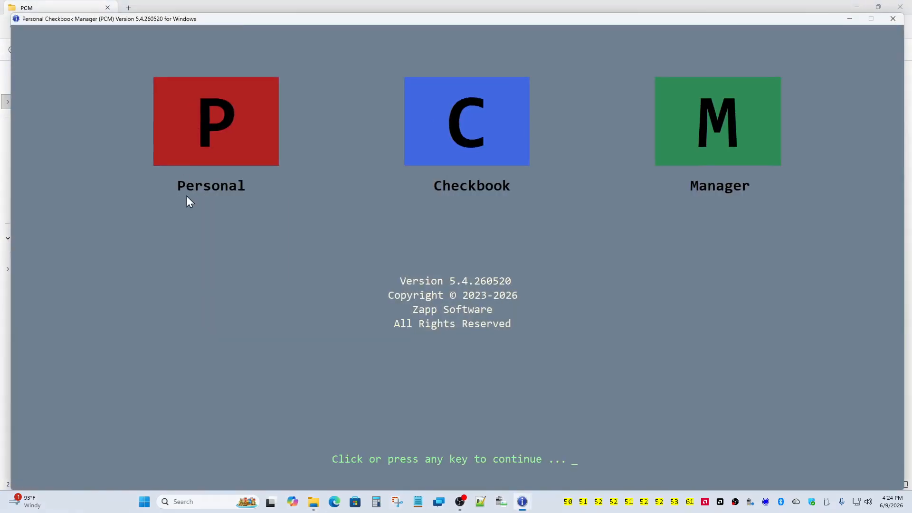
pyautogui.click(187, 196)
pyautogui.write('****')
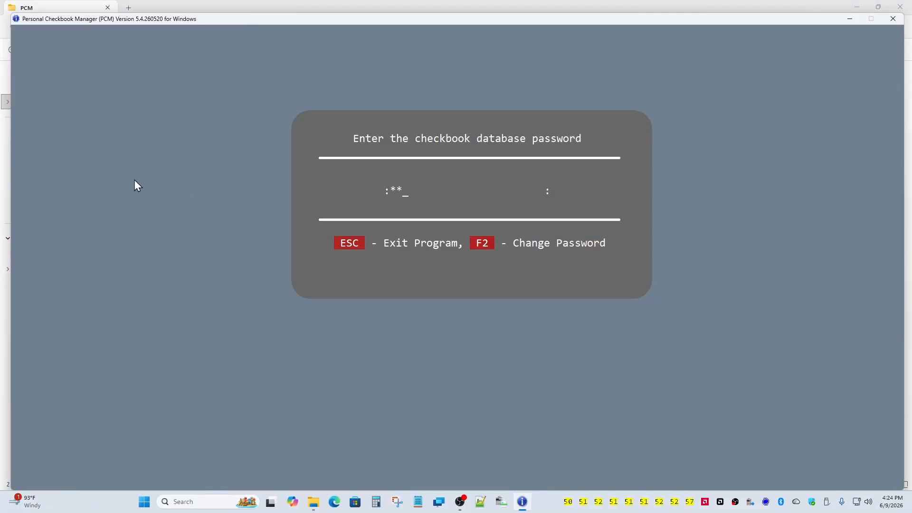
pyautogui.press('Return')
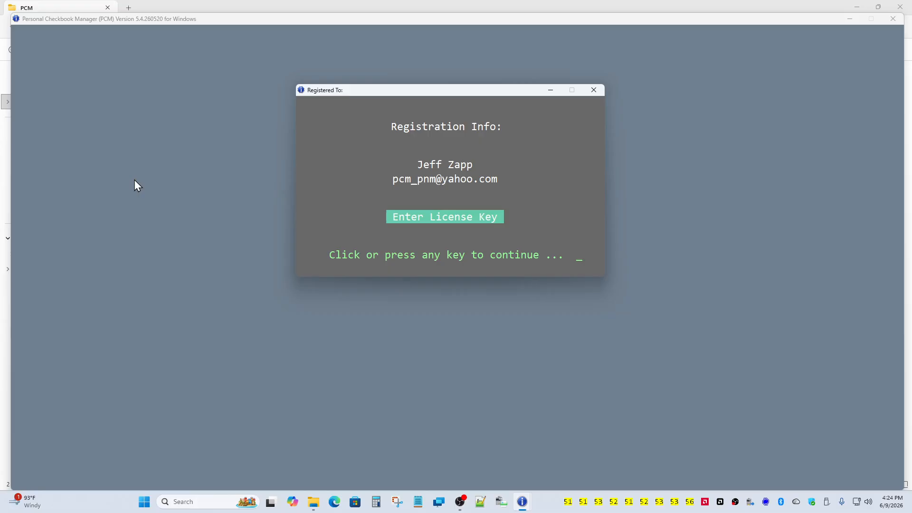
pyautogui.click(363, 196)
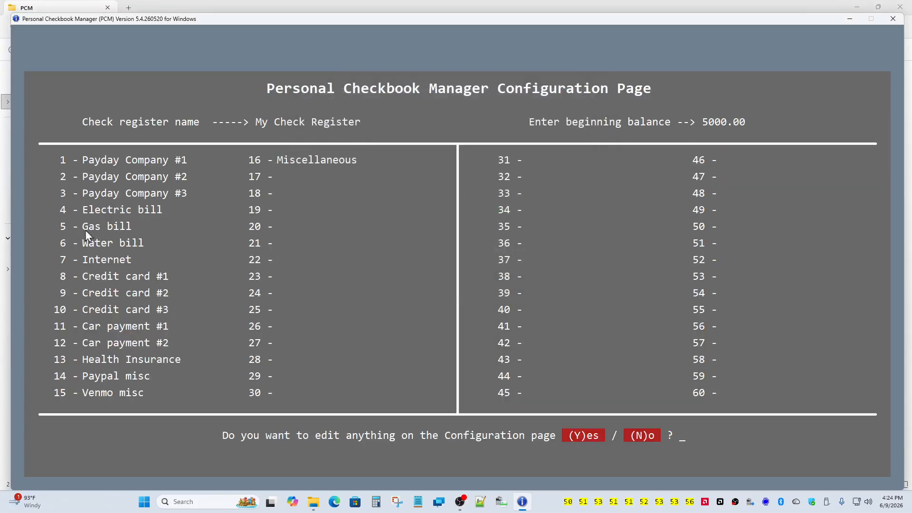
pyautogui.click(633, 437)
pyautogui.click(632, 437)
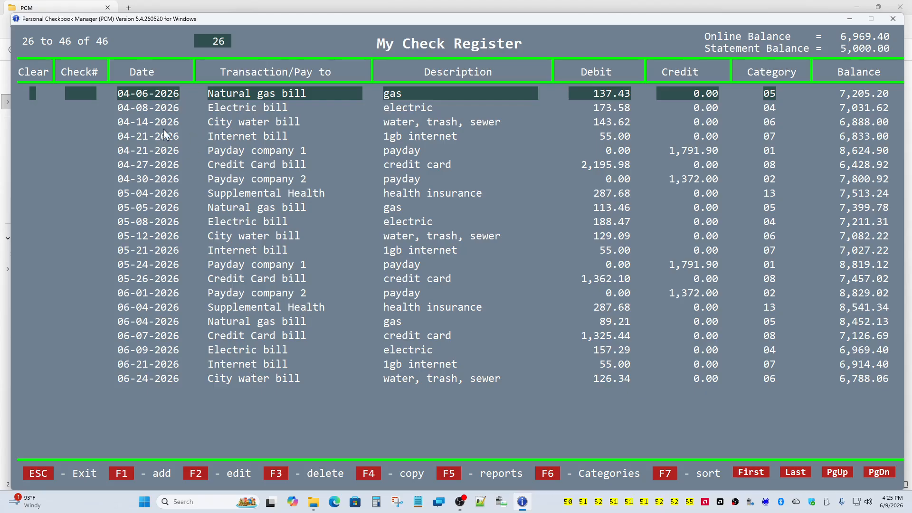
# - Select register rows, including the 06-04 Supplemental Health and 06-09 Electric bill transactions
pyautogui.click(159, 164)
pyautogui.click(136, 308)
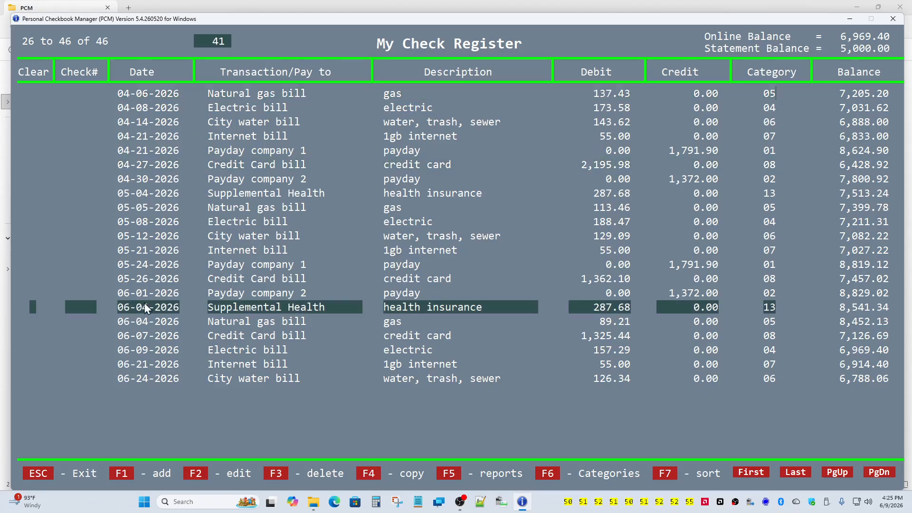
pyautogui.click(256, 354)
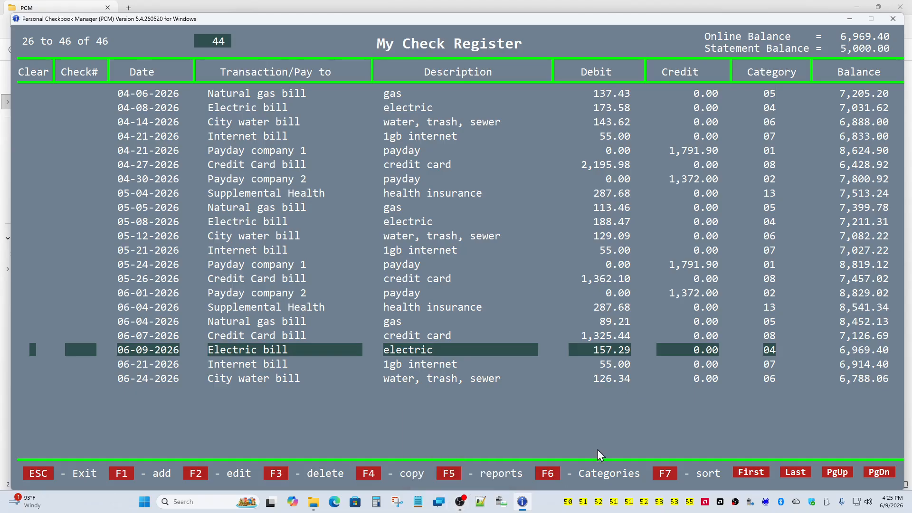
# - Generate the category, monthly and exempts reports with F5, then exit PCM
pyautogui.click(451, 477)
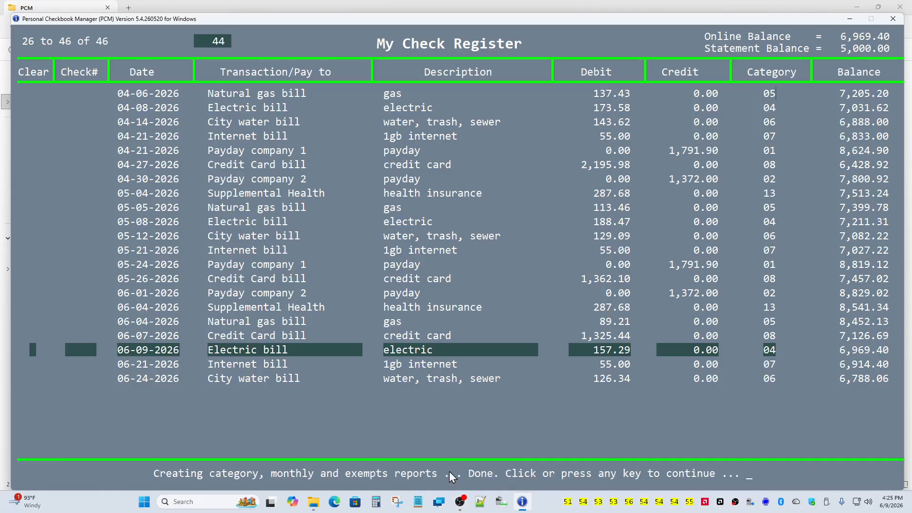
pyautogui.click(450, 477)
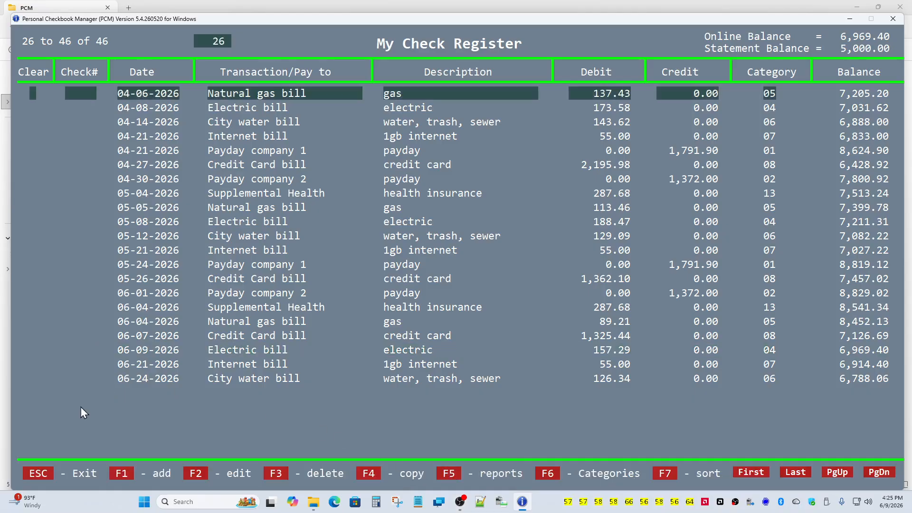
pyautogui.click(38, 473)
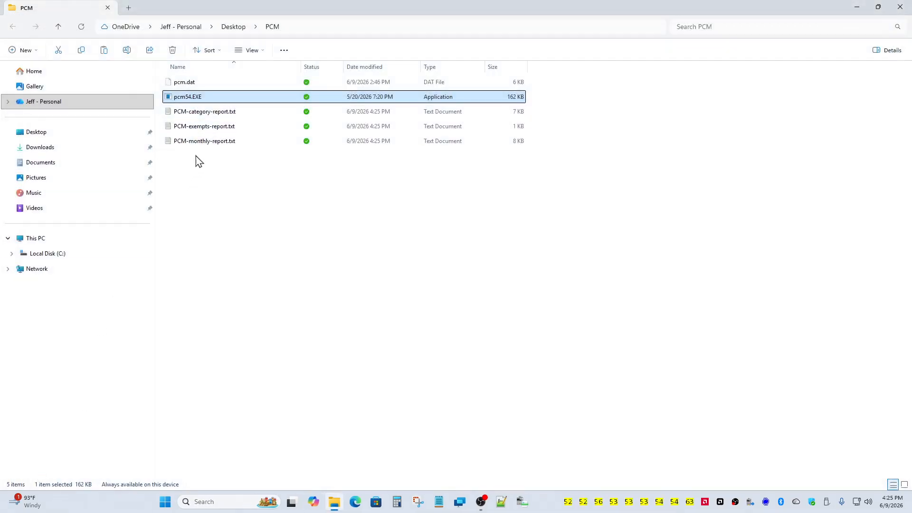
# - Open PCM-category-report.txt with 'Edit with Notepad++' from its context menu
pyautogui.rightClick(209, 114)
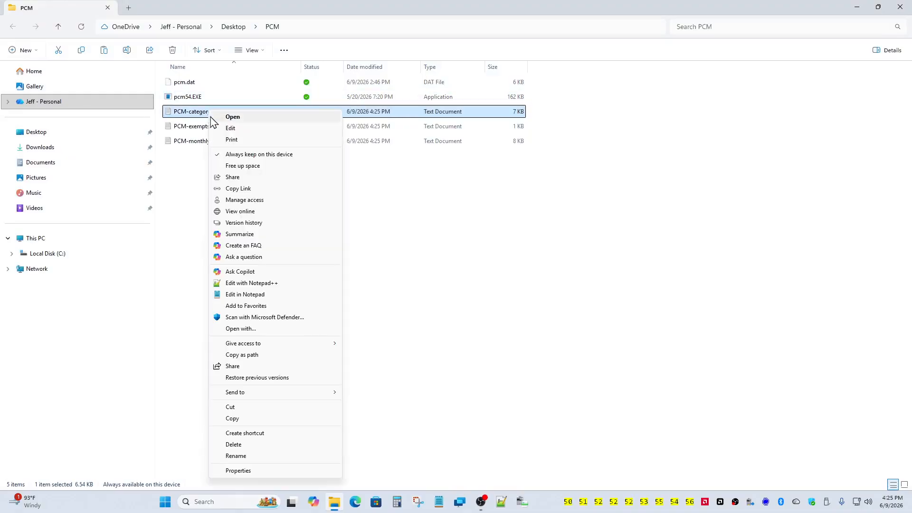
pyautogui.click(270, 284)
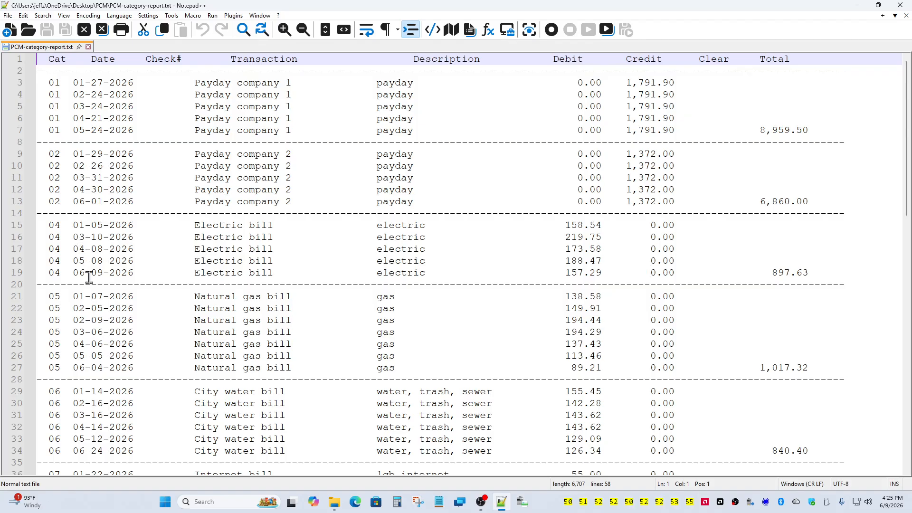
pyautogui.scroll(-7, 90, 278)
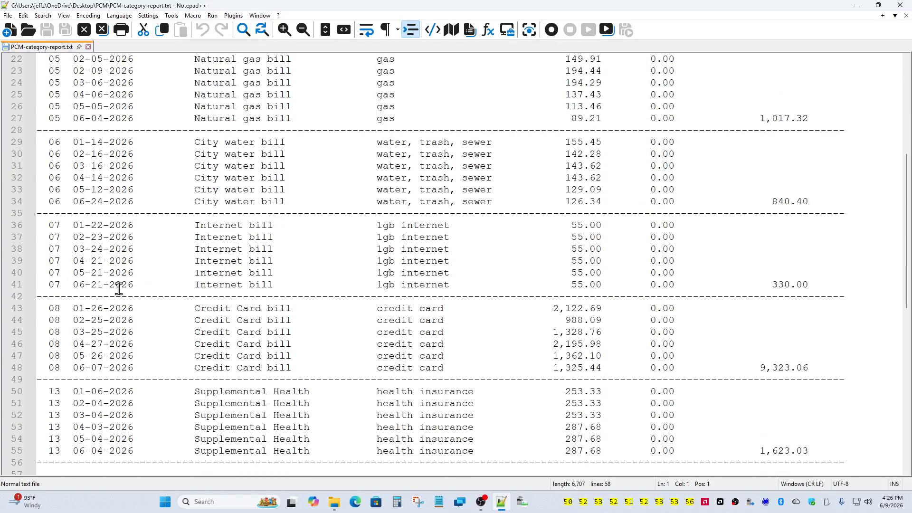
pyautogui.scroll(-1, 119, 288)
pyautogui.scroll(8, 169, 273)
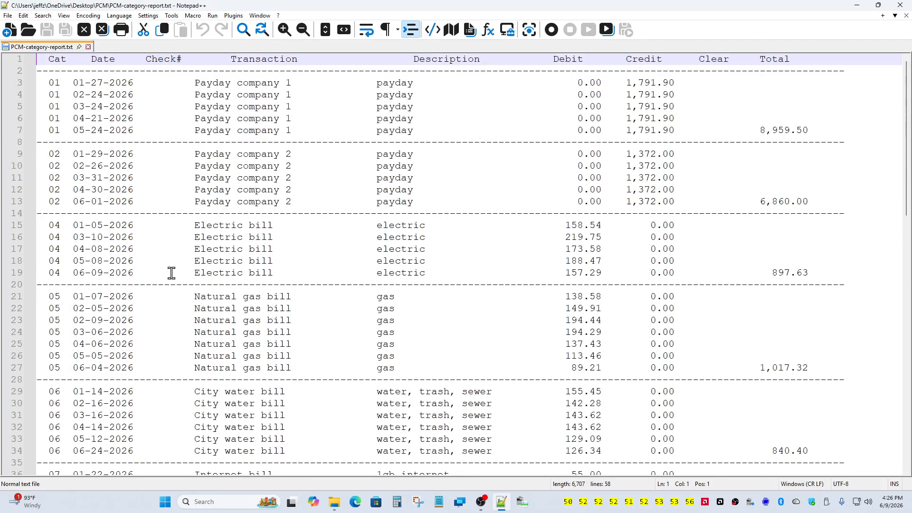
pyautogui.scroll(-8, 172, 274)
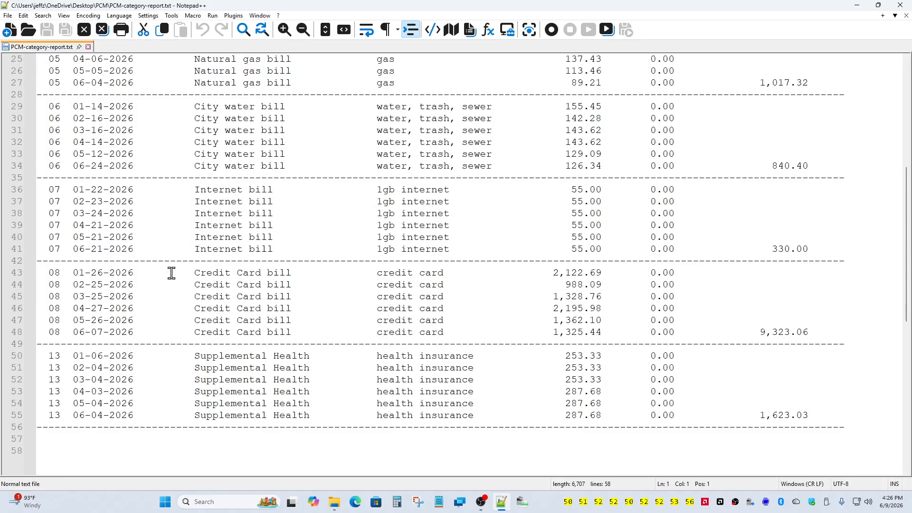
pyautogui.scroll(8, 172, 273)
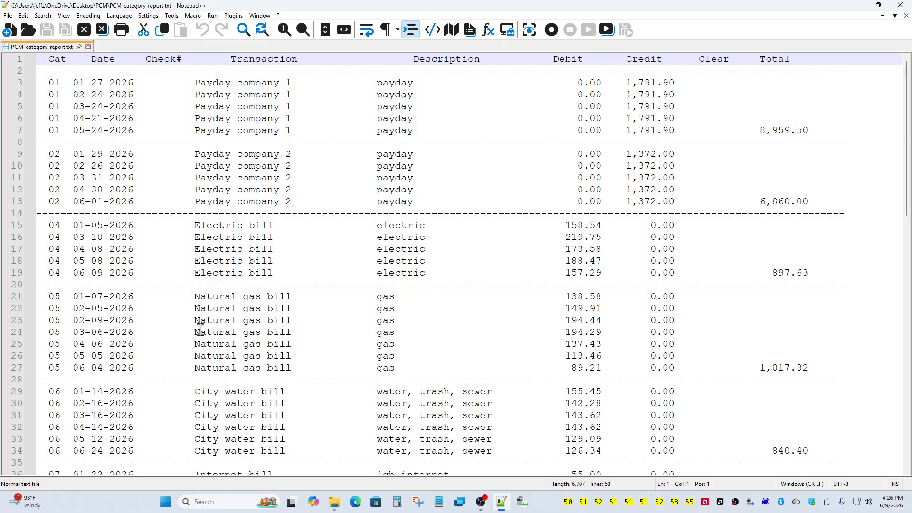
# - Close Notepad++ and open PCM-monthly-report.txt in Notepad from its context menu
pyautogui.click(905, 8)
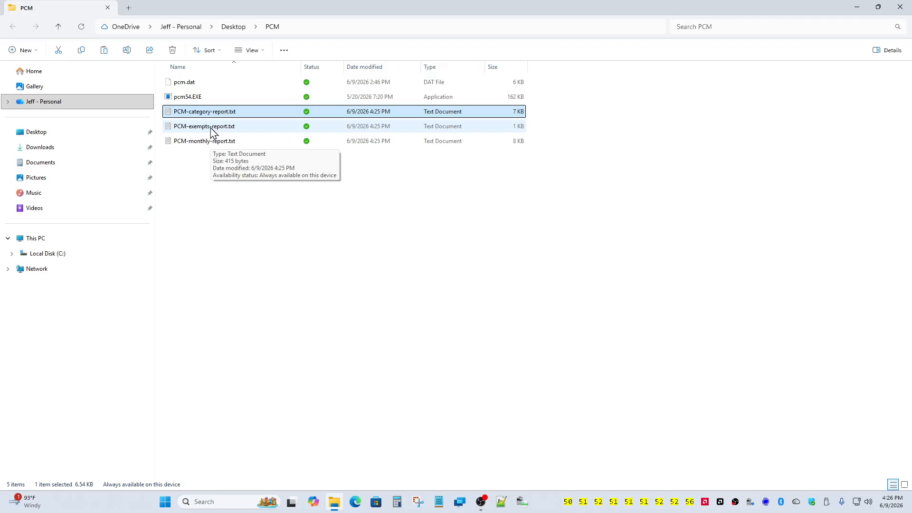
pyautogui.click(211, 127)
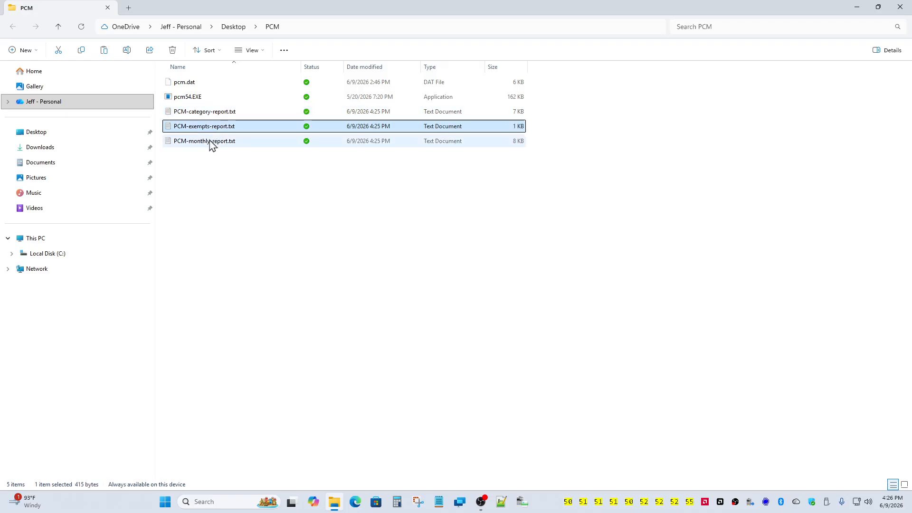
pyautogui.click(212, 146)
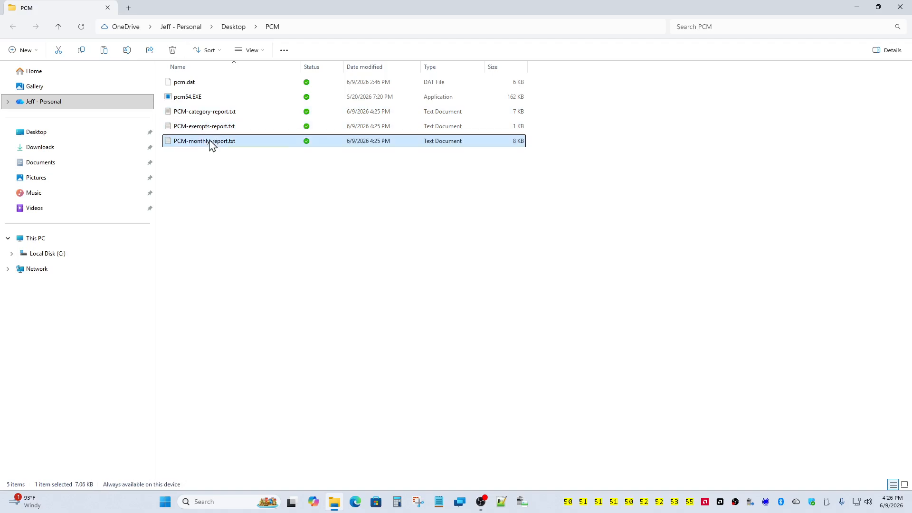
pyautogui.rightClick(211, 145)
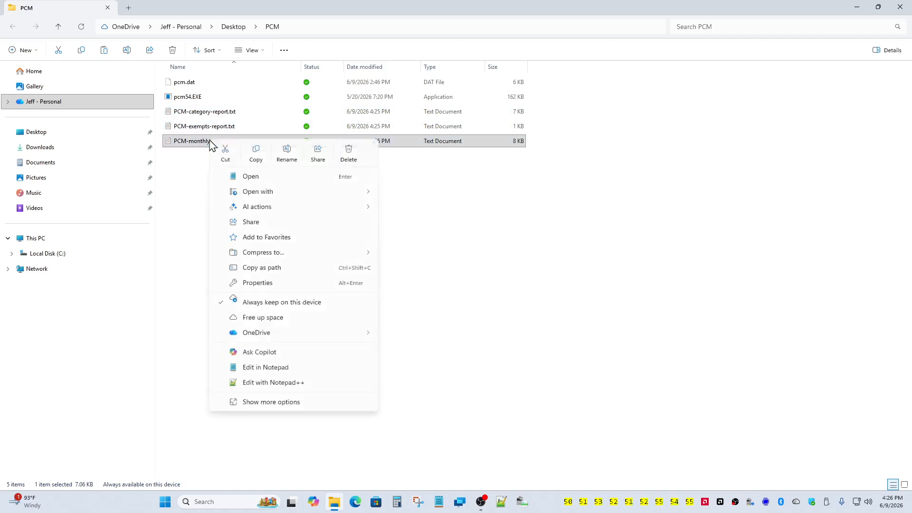
pyautogui.click(256, 367)
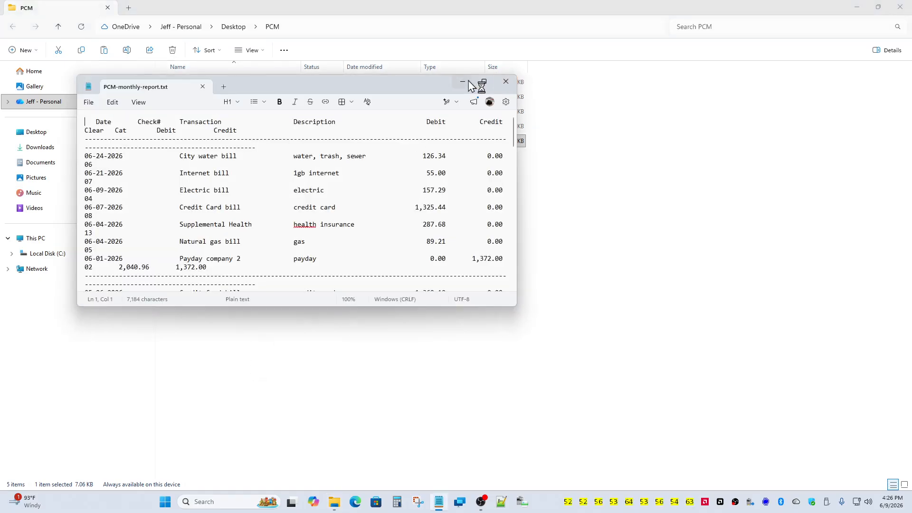
# - Maximize Notepad, scroll down to the monthly report's January rows, then close it
pyautogui.click(485, 81)
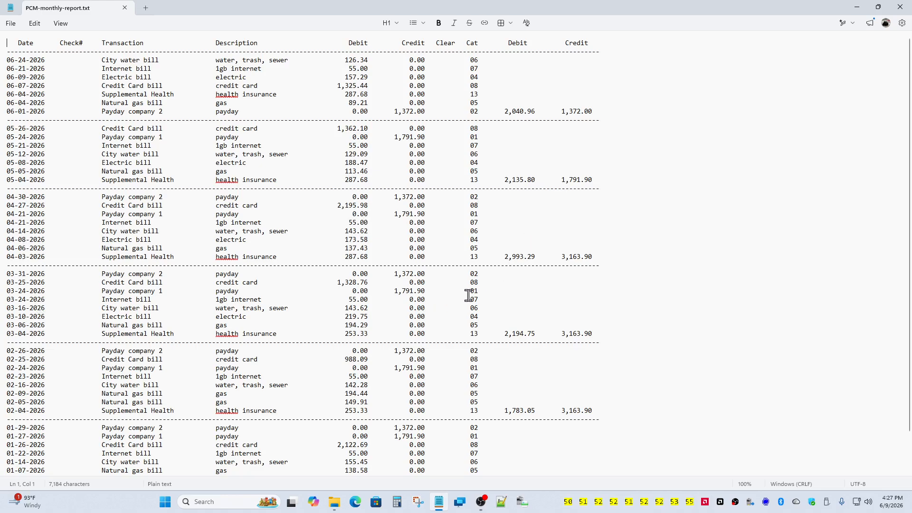
pyautogui.scroll(-2, 523, 286)
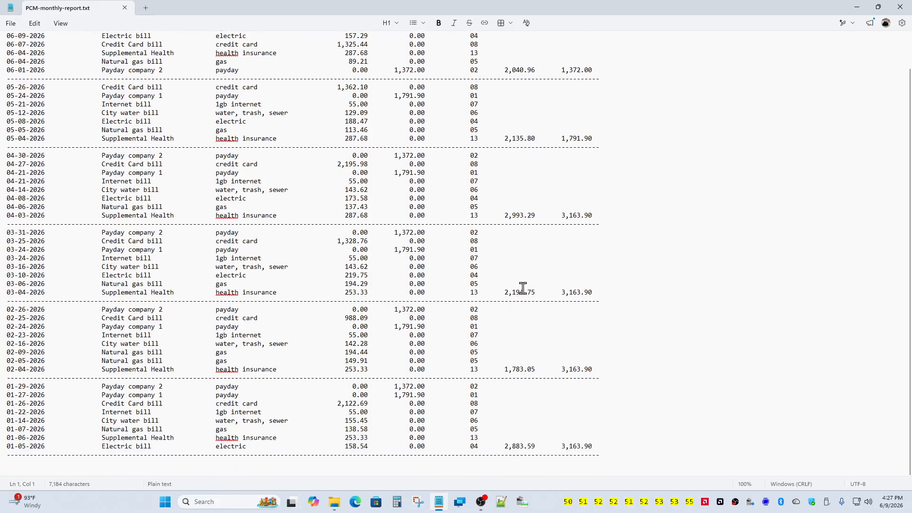
pyautogui.click(902, 7)
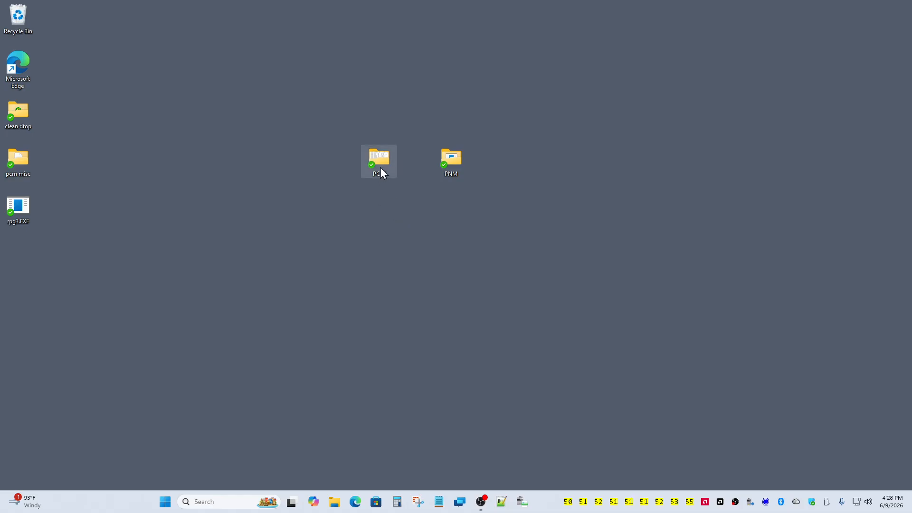
# - Open the desktop PCM folder to list pcm.dat, pcm54.EXE and the three reports
pyautogui.moveTo(381, 168)
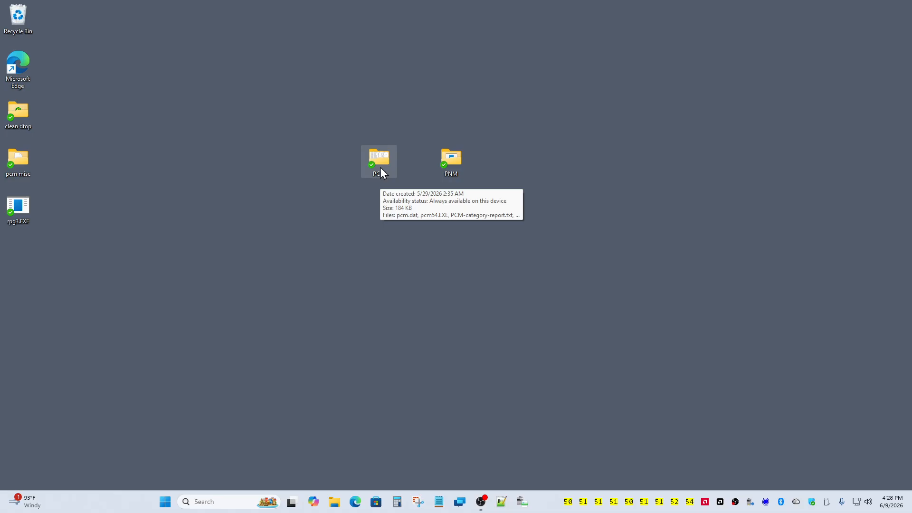
pyautogui.doubleClick(381, 167)
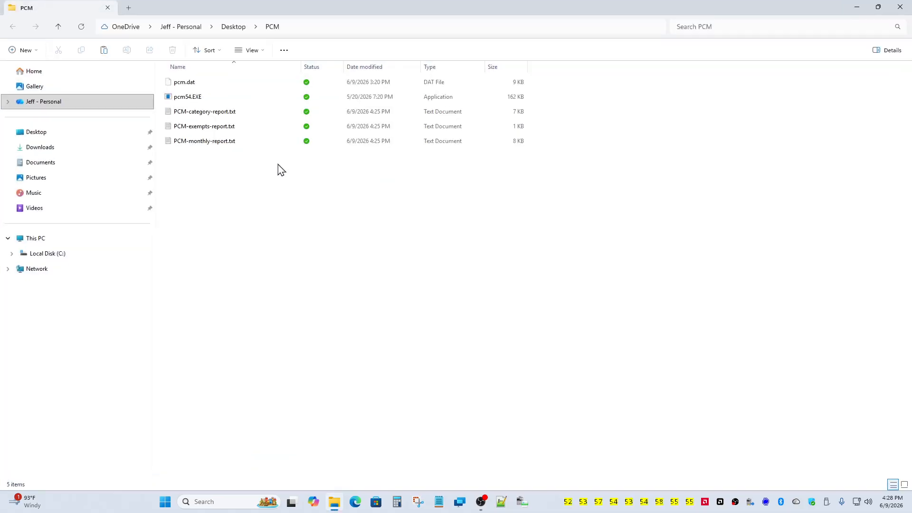
# - Relaunch PCM, enter the password, dismiss Registered To, and answer Yes to edit the Configuration Page
pyautogui.doubleClick(223, 97)
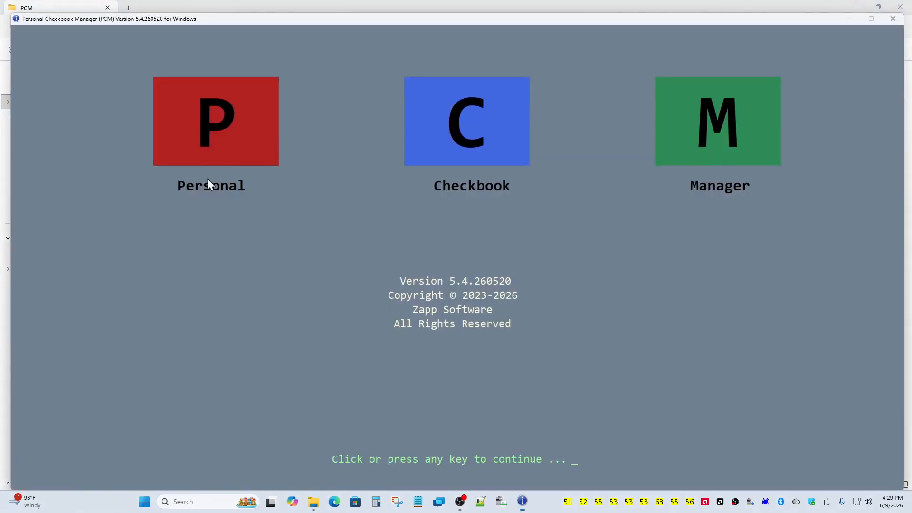
pyautogui.click(207, 179)
pyautogui.write('****')
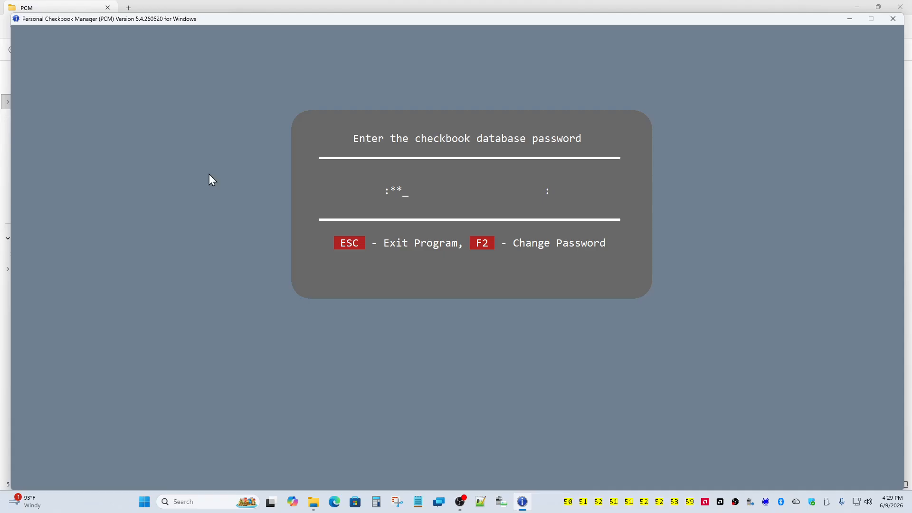
pyautogui.press('Return')
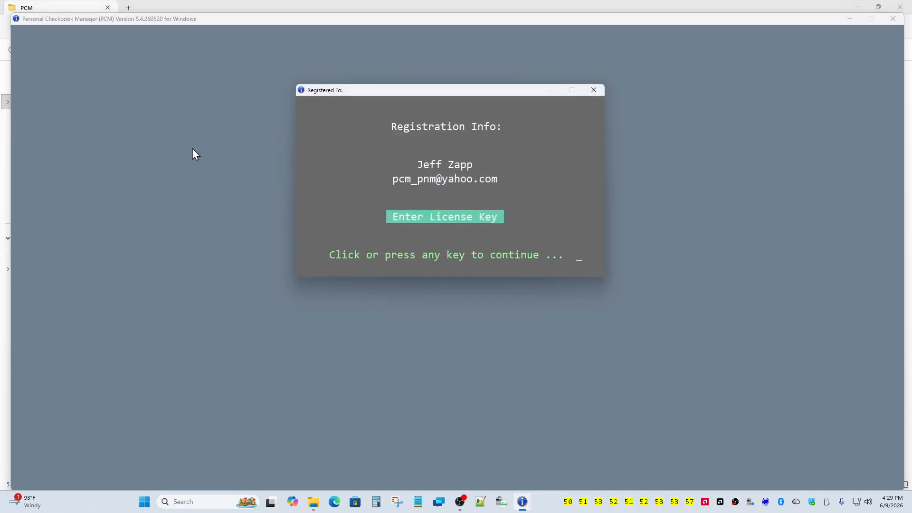
pyautogui.click(346, 159)
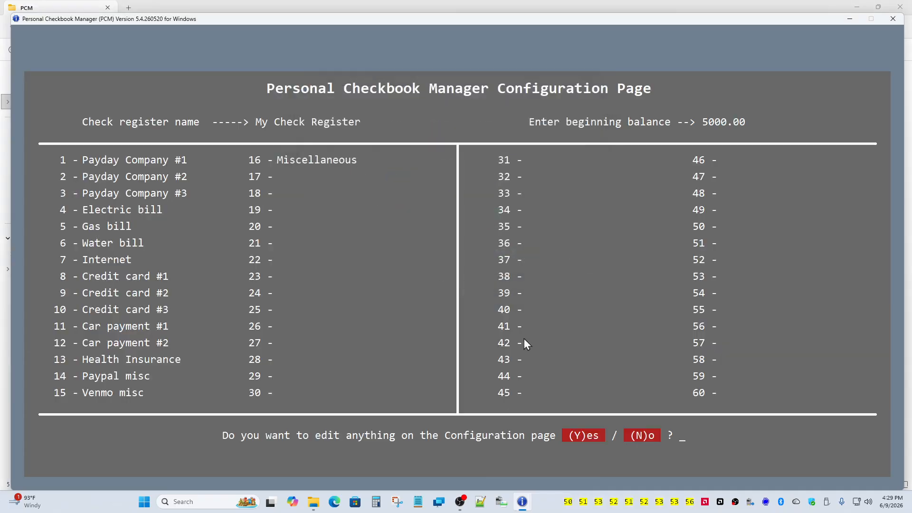
pyautogui.click(599, 435)
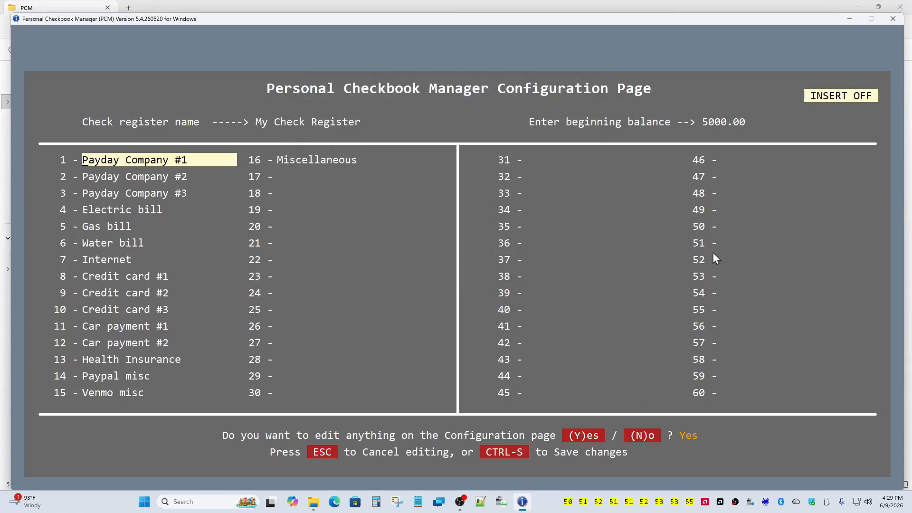
# - Name category 50 'pet stuff' and save the configuration with CTRL-S
pyautogui.click(725, 231)
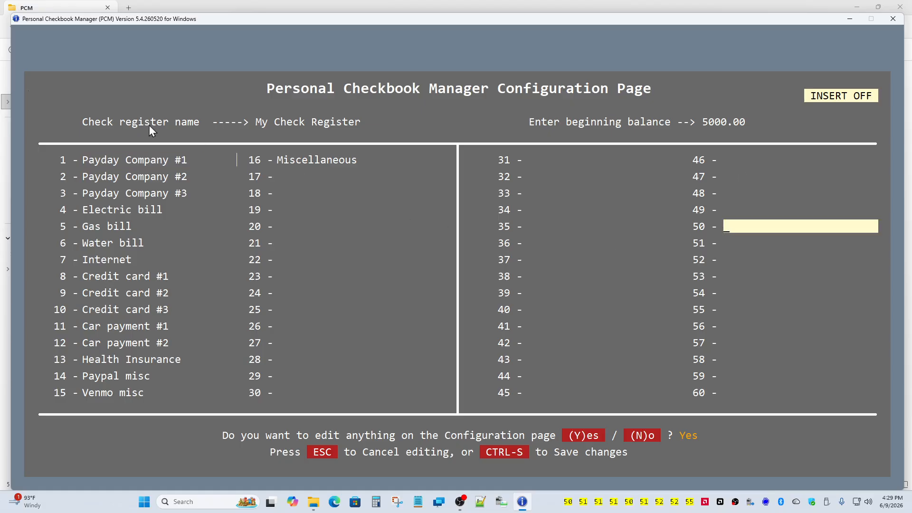
pyautogui.write('pet stuff')
pyautogui.press('Return')
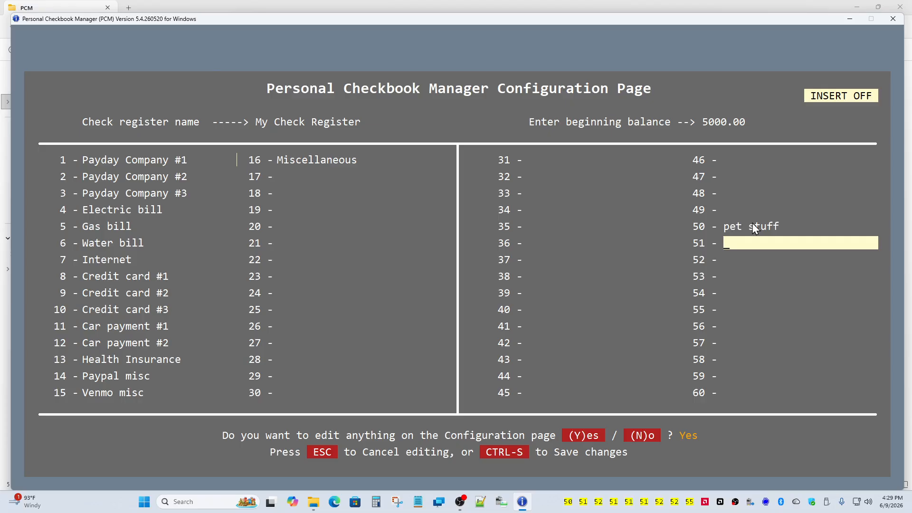
pyautogui.click(494, 450)
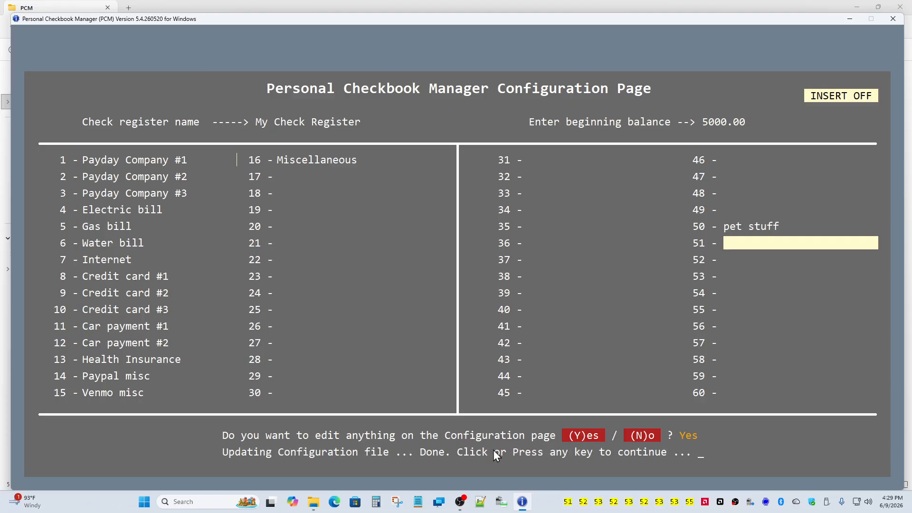
pyautogui.click(494, 449)
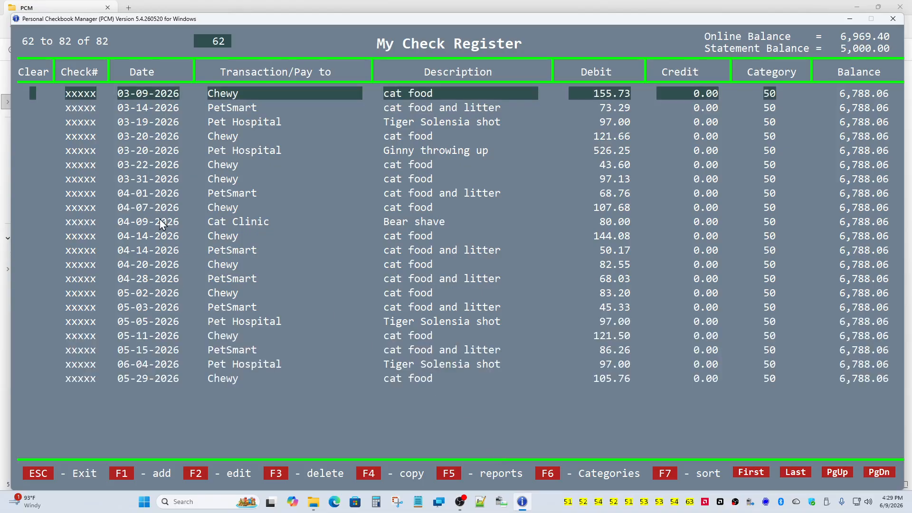
# - Scroll the register and select the City water bill and 01-03-2026 Pet Hospital entries
pyautogui.scroll(5, 159, 218)
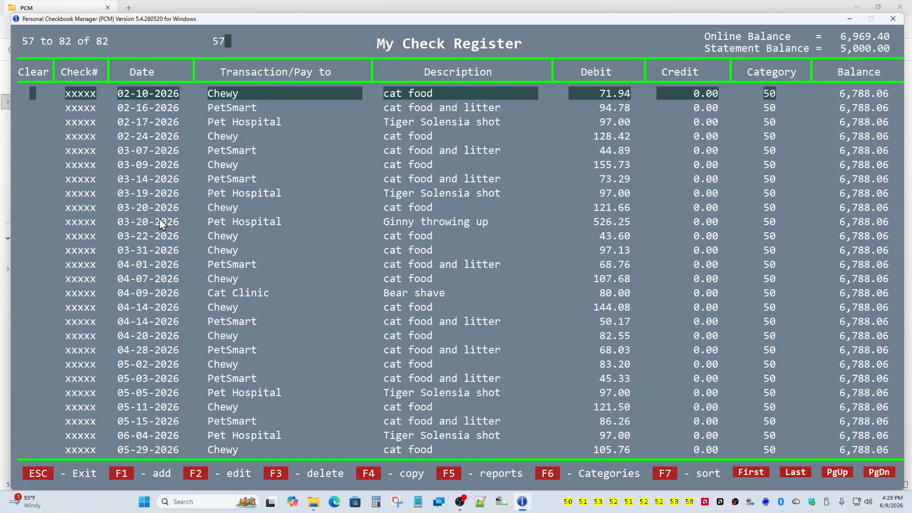
pyautogui.scroll(9, 160, 219)
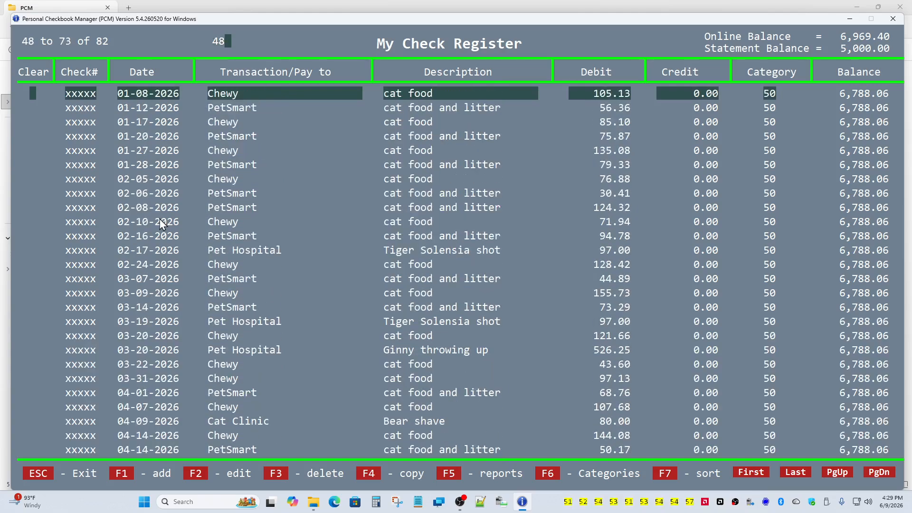
pyautogui.scroll(4, 161, 220)
pyautogui.scroll(-3, 160, 220)
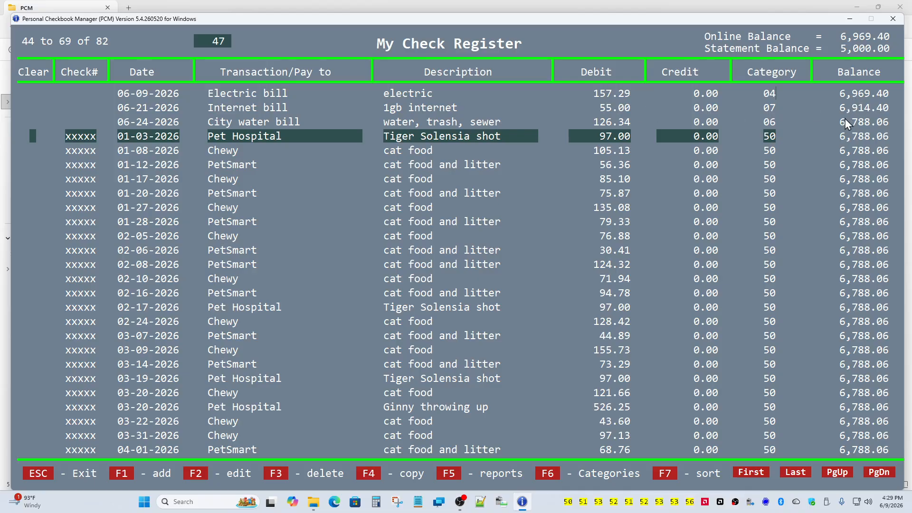
pyautogui.click(503, 124)
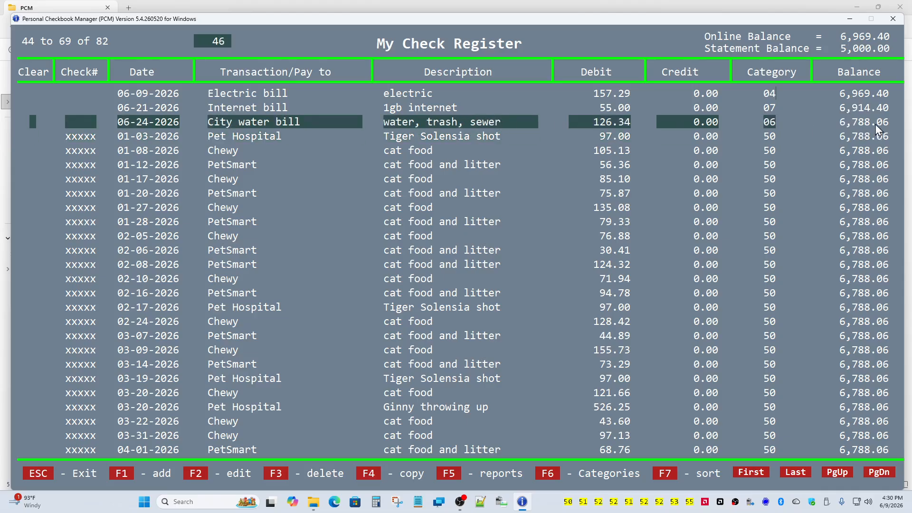
pyautogui.click(152, 139)
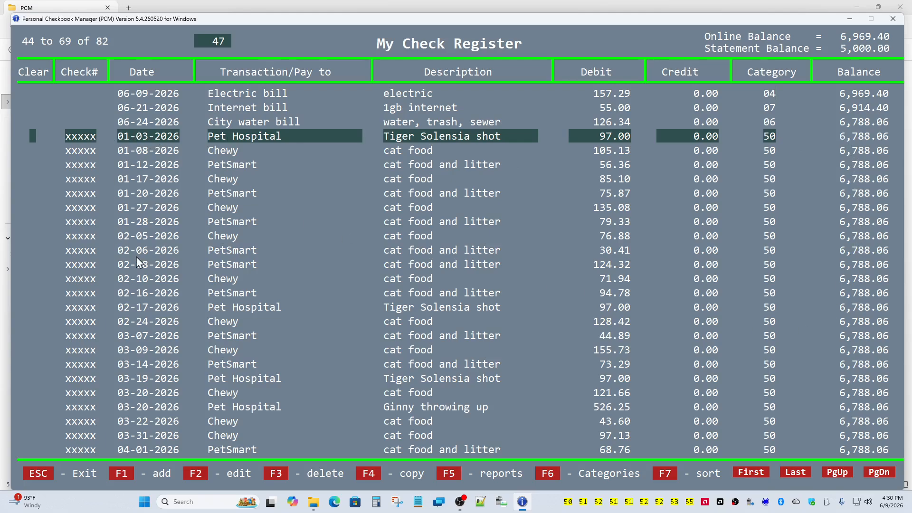
# - Step through the pet entries from 01-08-2026 Chewy down to the last, 05-29-2026 Chewy
pyautogui.press('Down')
pyautogui.press('Down')
pyautogui.press('Down')
pyautogui.press('Down')
pyautogui.press('Down')
pyautogui.press('Down')
pyautogui.press('Down')
pyautogui.press('Down')
pyautogui.press('Down')
pyautogui.press('Down')
pyautogui.press('Down')
pyautogui.press('Down')
pyautogui.press('Down')
pyautogui.press('Down')
pyautogui.press('Down')
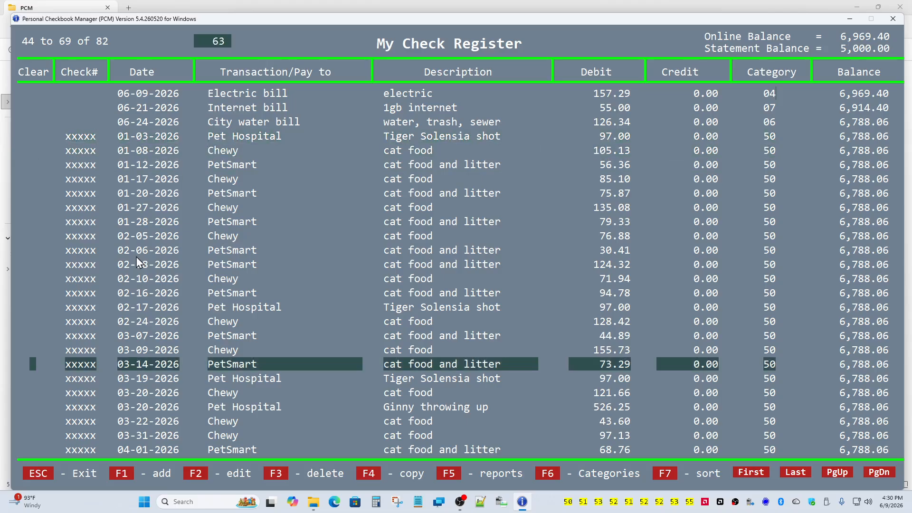
pyautogui.press('Up')
pyautogui.press('Up')
pyautogui.press('Up')
pyautogui.press('Up')
pyautogui.press('Up')
pyautogui.press('Up')
pyautogui.press('Up')
pyautogui.press('Up')
pyautogui.press('Up')
pyautogui.press('Up')
pyautogui.press('Up')
pyautogui.press('Up')
pyautogui.press('Up')
pyautogui.press('Up')
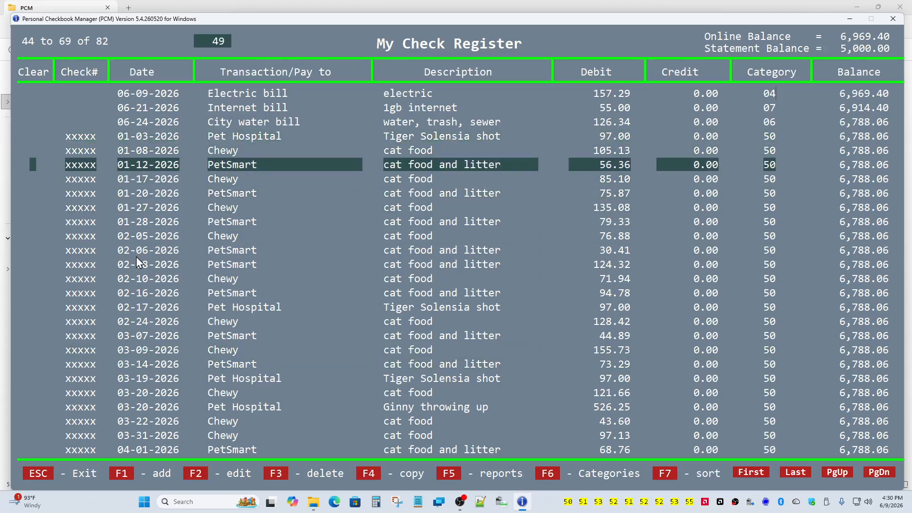
pyautogui.press('Up')
pyautogui.press('Down')
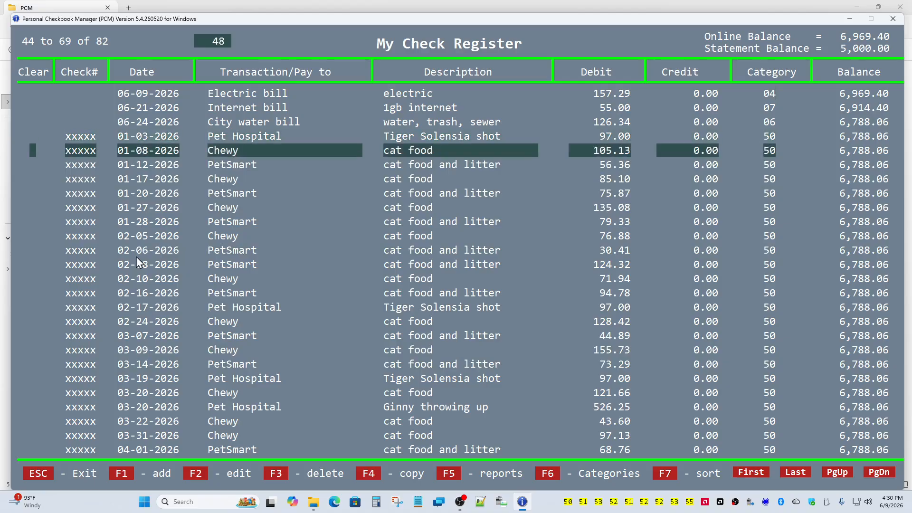
pyautogui.press('Down')
pyautogui.press('Down')
pyautogui.press('Down')
pyautogui.press('Down')
pyautogui.press('Down')
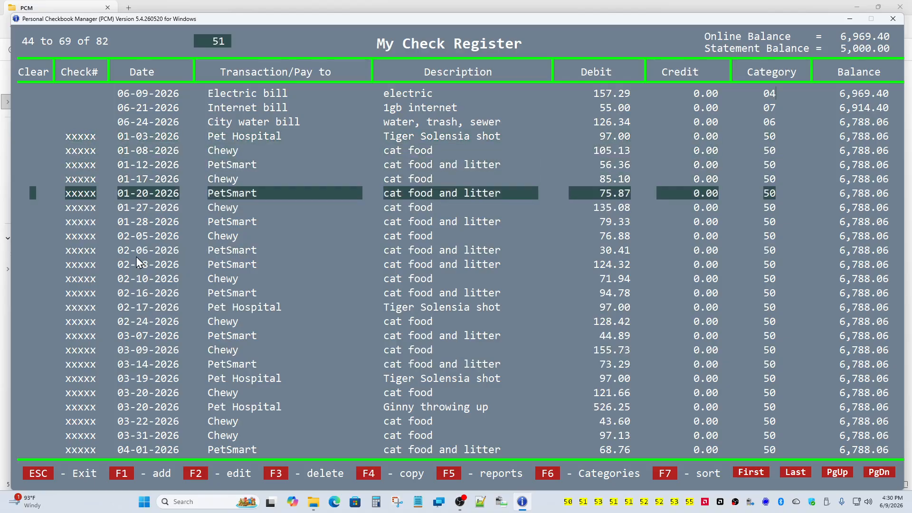
pyautogui.press('Down')
pyautogui.press('Down')
pyautogui.press('Down')
pyautogui.press('Down')
pyautogui.press('Down')
pyautogui.press('Down')
pyautogui.press('Down')
pyautogui.press('Down')
pyautogui.press('Down')
pyautogui.press('Down')
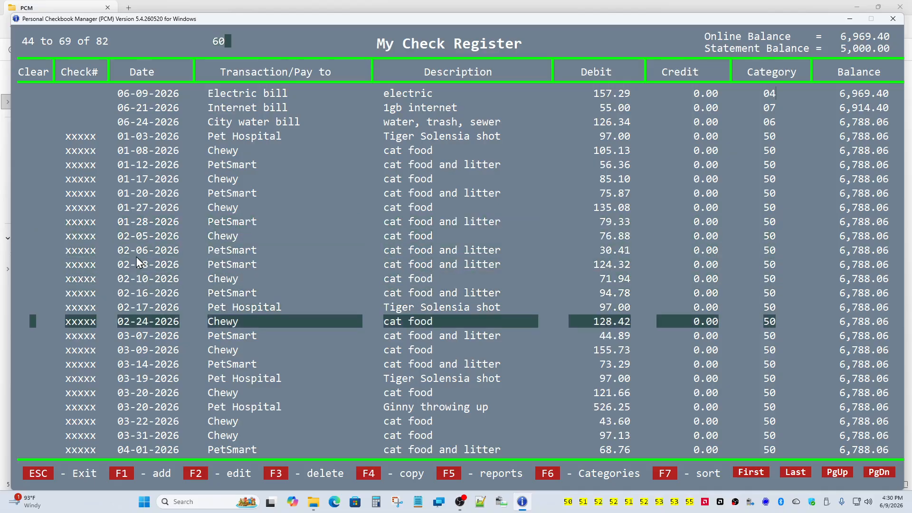
pyautogui.press('Down')
pyautogui.press('Down')
pyautogui.press('Down')
pyautogui.press('Down')
pyautogui.press('Down')
pyautogui.press('Down')
pyautogui.press('Down')
pyautogui.press('Down')
pyautogui.press('Down')
pyautogui.press('Down')
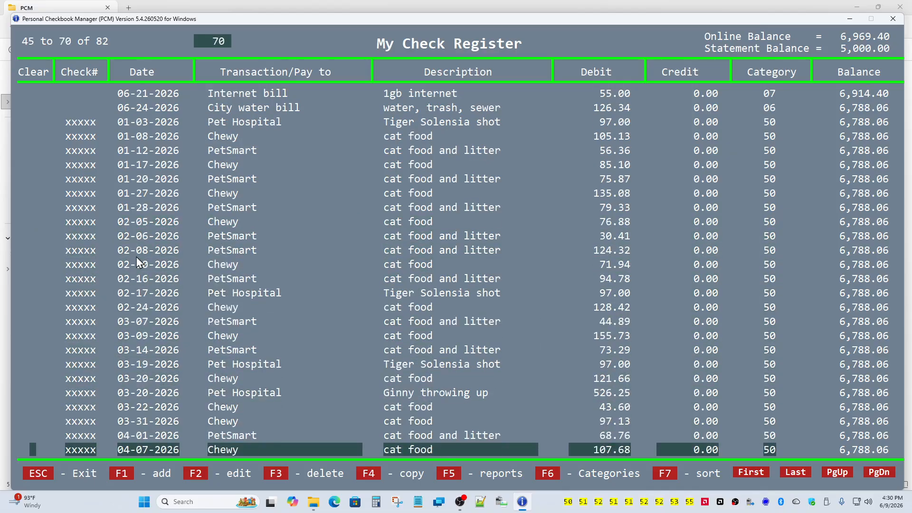
pyautogui.press('Down')
pyautogui.press('Down')
pyautogui.press('Up')
pyautogui.press('Up')
pyautogui.press('Up')
pyautogui.press('Up')
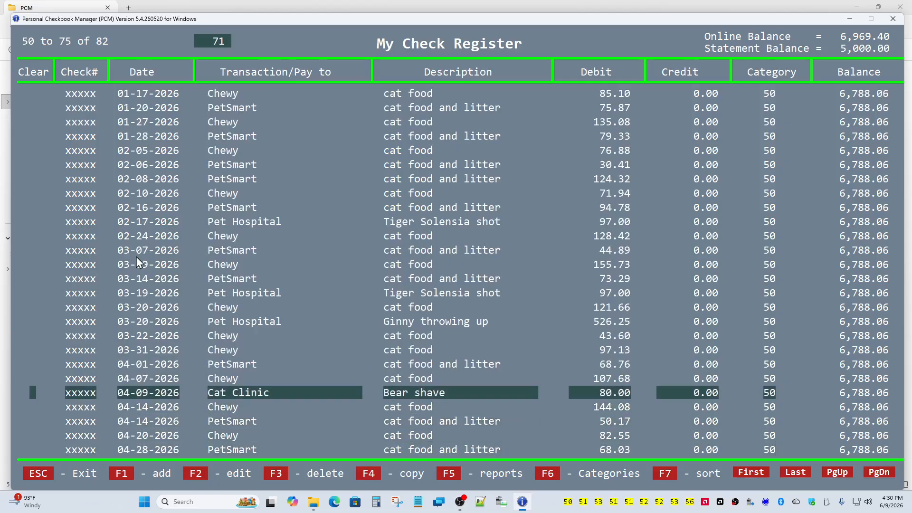
pyautogui.press('Down')
pyautogui.press('Down')
pyautogui.press('Down')
pyautogui.press('Down')
pyautogui.press('Down')
pyautogui.press('Down')
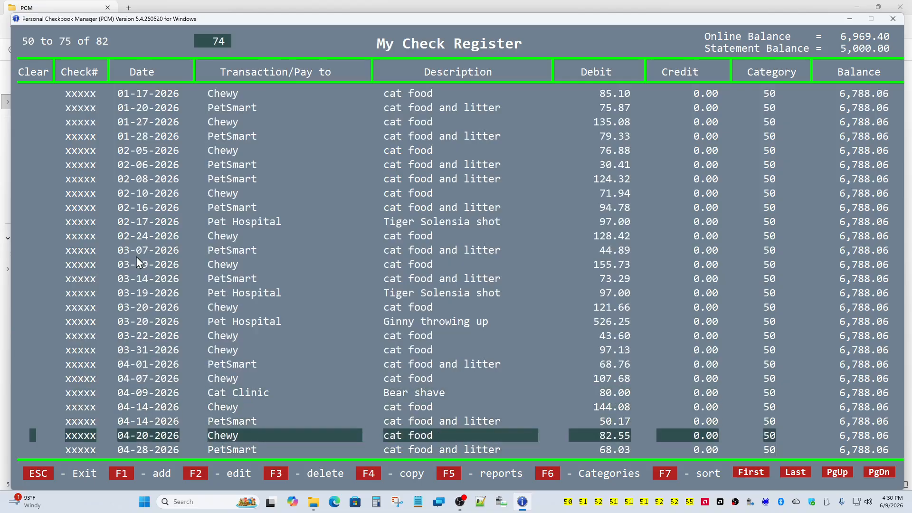
pyautogui.press('Down')
pyautogui.press('Down')
pyautogui.press('Down')
pyautogui.press('Down')
pyautogui.press('Down')
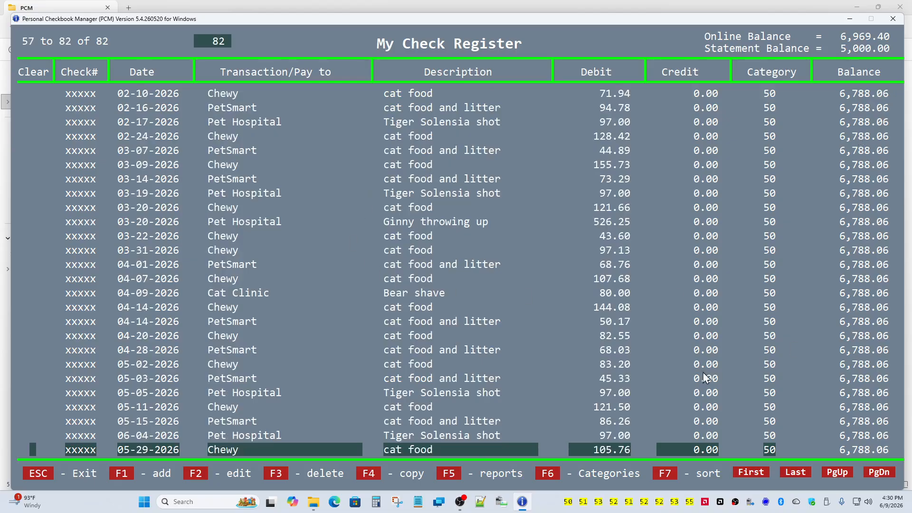
# - Regenerate the category, monthly and exempts reports, exit PCM, and open PCM-exempts-report.txt
pyautogui.click(449, 477)
pyautogui.click(449, 475)
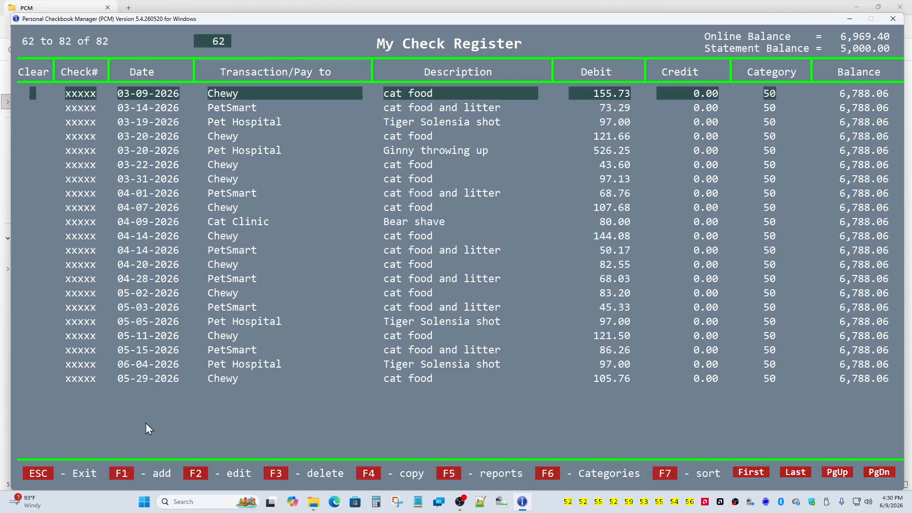
pyautogui.click(42, 471)
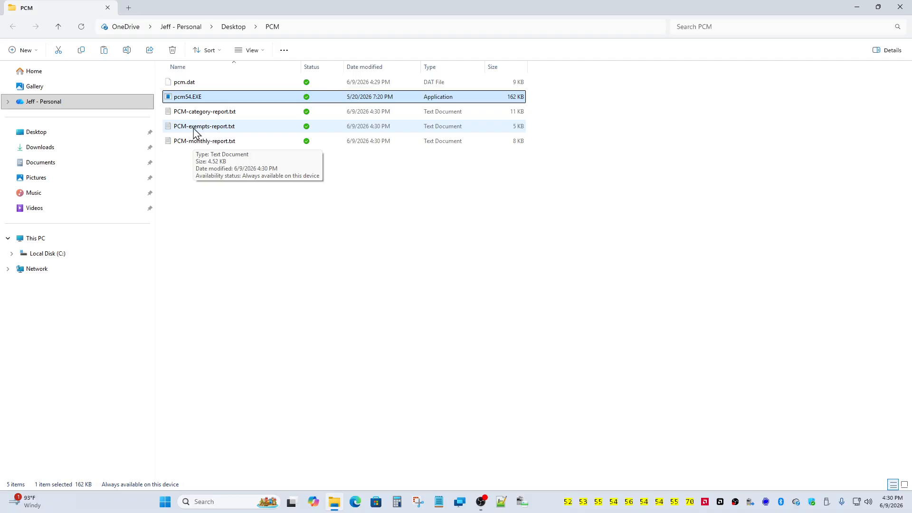
pyautogui.doubleClick(193, 128)
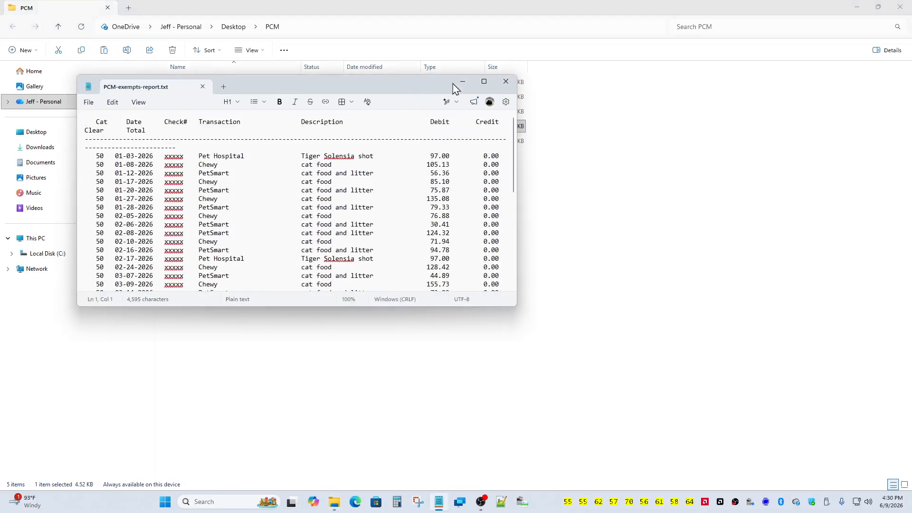
# - Maximize Notepad and select the final line showing the 3,654.49 category 50 total
pyautogui.click(483, 83)
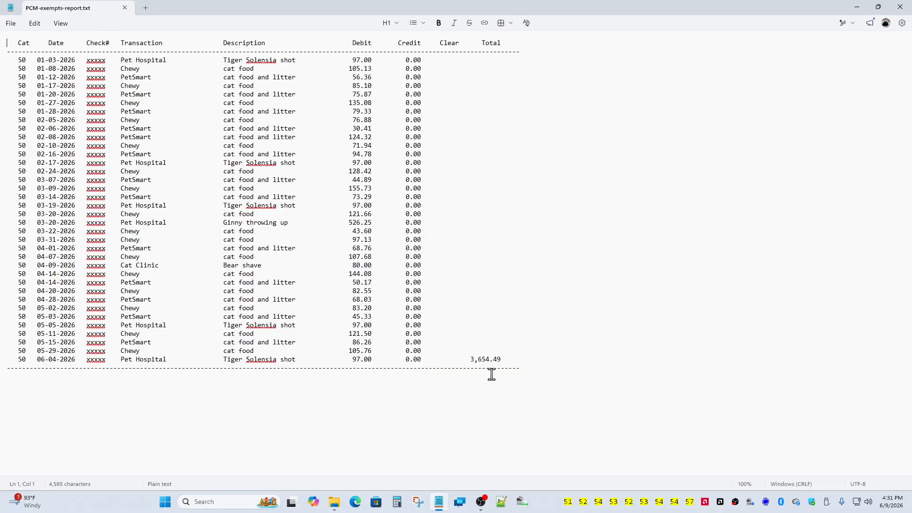
pyautogui.tripleClick(501, 359)
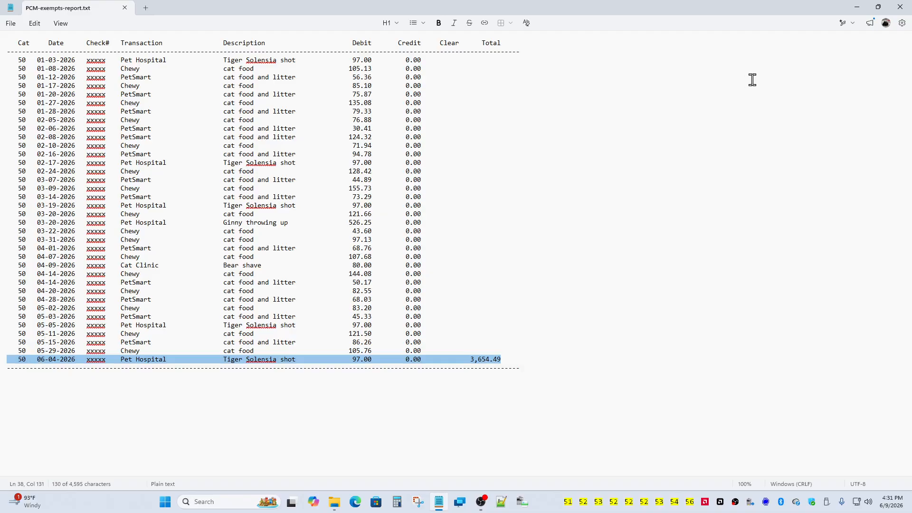
# - Close the exempts report, launch pcm54.EXE, and unlock the checkbook database with its password
pyautogui.click(895, 10)
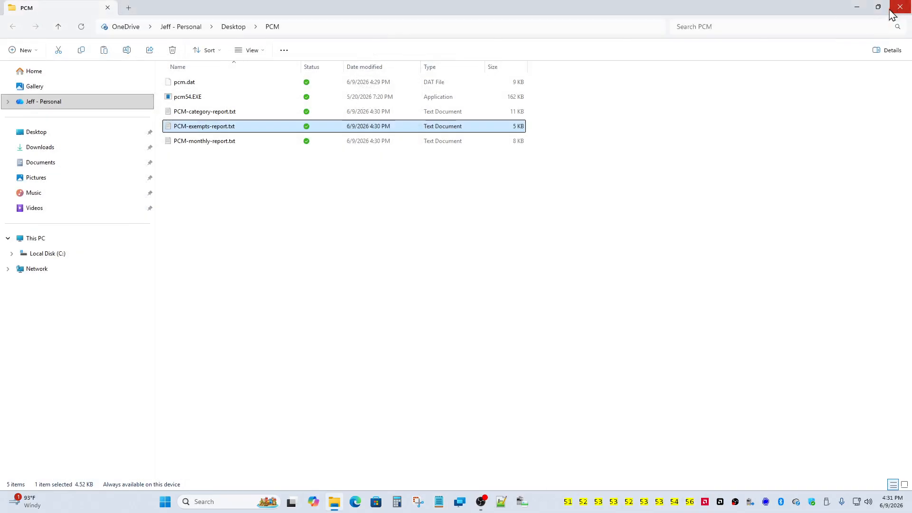
pyautogui.doubleClick(213, 97)
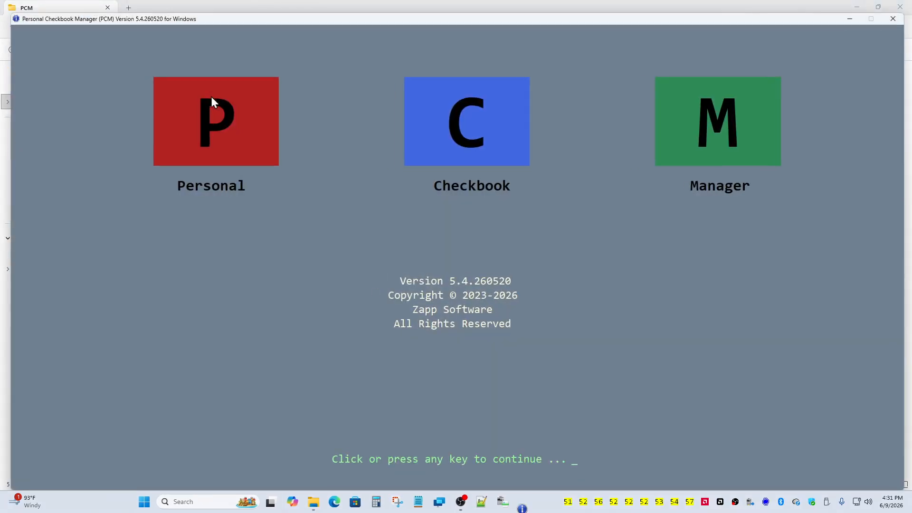
pyautogui.click(194, 104)
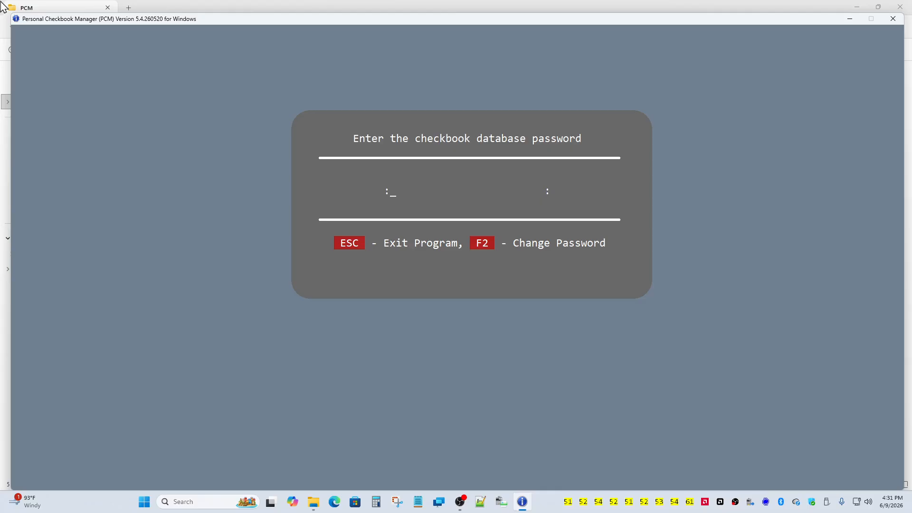
pyautogui.write('****')
pyautogui.press('Return')
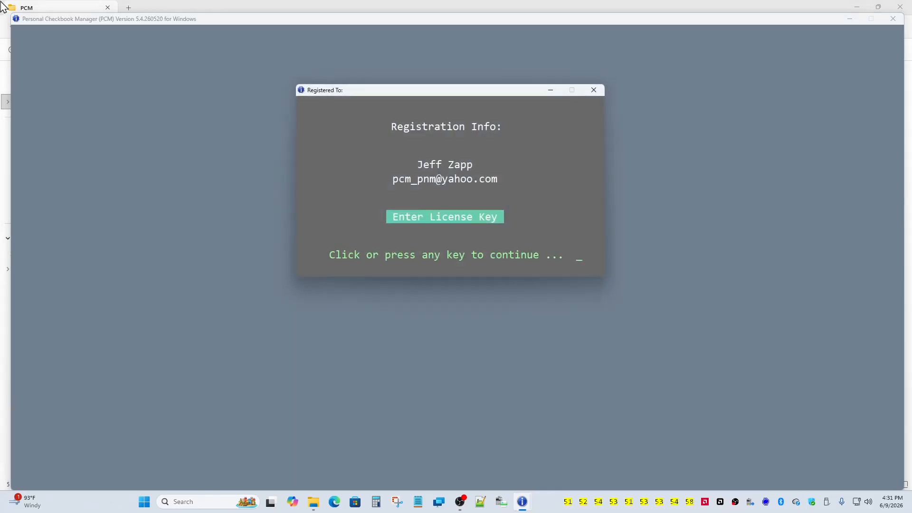
# - Dismiss the registration notice and decline configuration edits to reach My Check Register
pyautogui.click(332, 164)
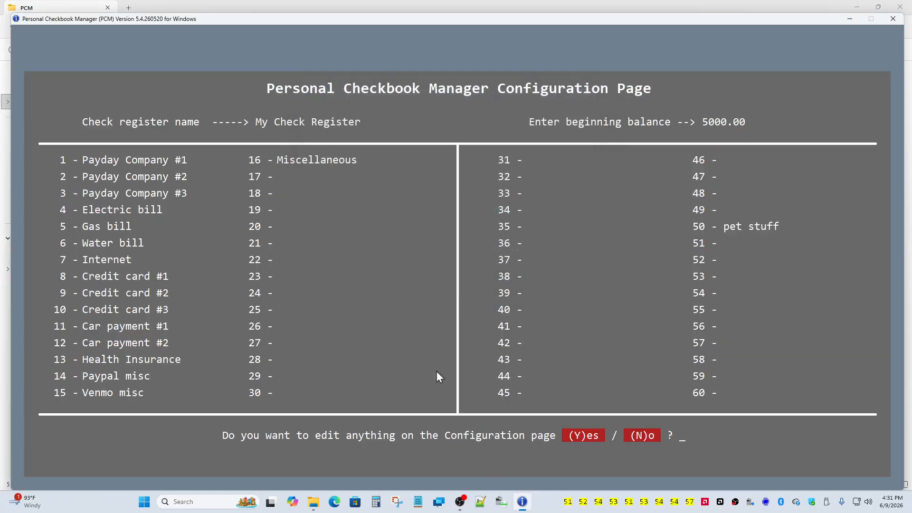
pyautogui.click(638, 435)
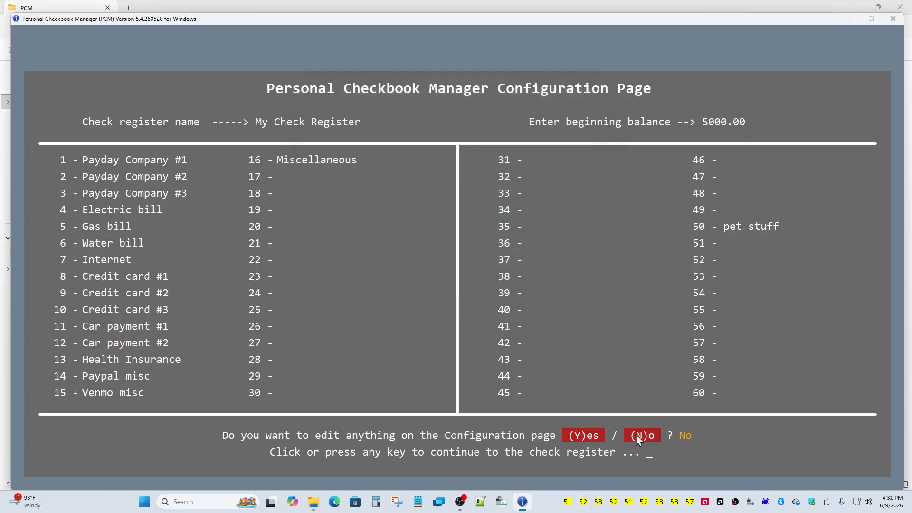
pyautogui.click(636, 436)
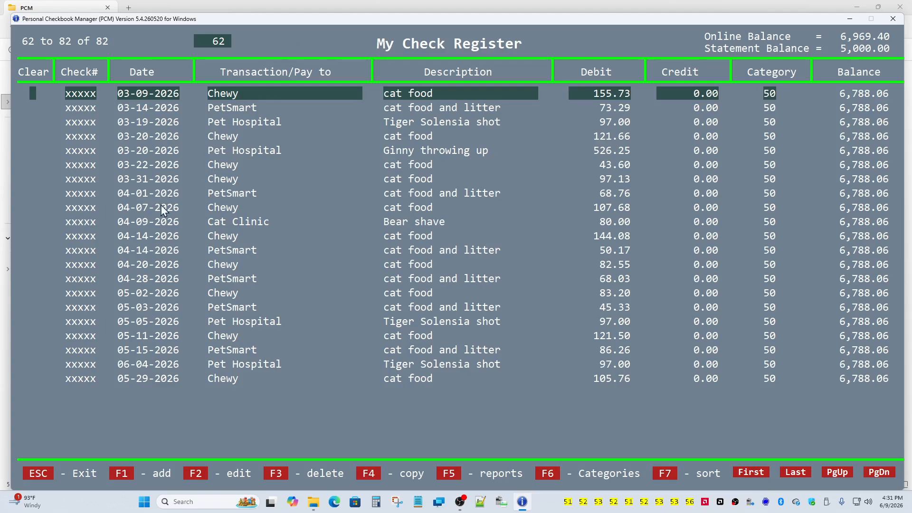
# - Browse the register entries, then sort the check register by date with F7
pyautogui.press('Up')
pyautogui.press('Up')
pyautogui.press('Up')
pyautogui.press('Up')
pyautogui.press('Up')
pyautogui.press('Up')
pyautogui.press('Up')
pyautogui.press('Up')
pyautogui.press('Up')
pyautogui.press('Up')
pyautogui.press('Up')
pyautogui.press('Up')
pyautogui.press('Up')
pyautogui.press('Up')
pyautogui.press('Up')
pyautogui.press('Up')
pyautogui.press('Up')
pyautogui.press('Up')
pyautogui.press('Up')
pyautogui.press('Up')
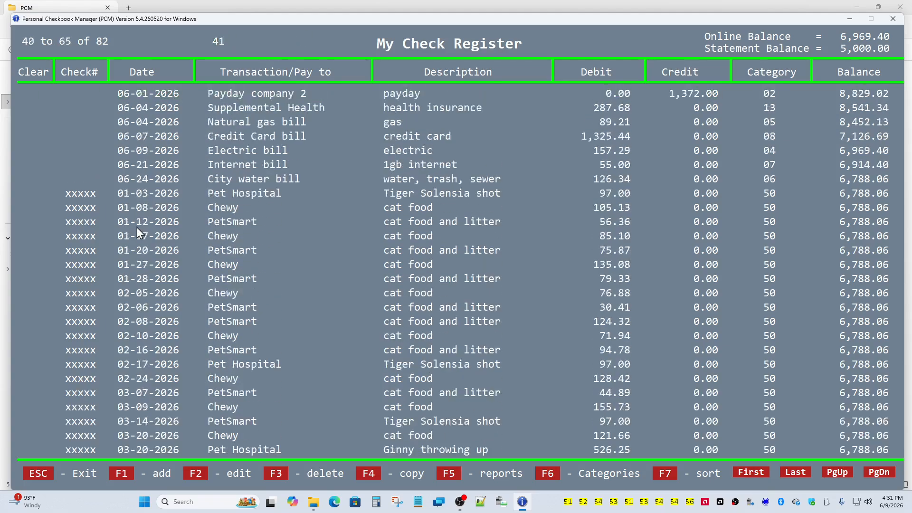
pyautogui.press('Down')
pyautogui.press('Down')
pyautogui.press('Down')
pyautogui.press('Down')
pyautogui.press('Down')
pyautogui.press('Down')
pyautogui.press('Down')
pyautogui.press('Down')
pyautogui.press('Down')
pyautogui.press('Down')
pyautogui.press('Down')
pyautogui.press('Down')
pyautogui.press('Down')
pyautogui.press('Down')
pyautogui.press('Down')
pyautogui.press('Down')
pyautogui.press('Down')
pyautogui.press('Down')
pyautogui.press('Down')
pyautogui.press('Down')
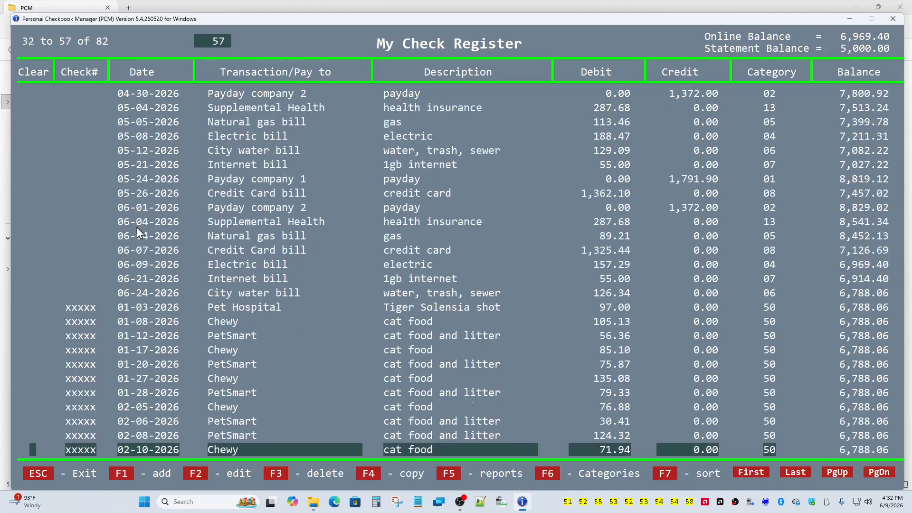
pyautogui.press('Down')
pyautogui.press('Down')
pyautogui.press('Down')
pyautogui.press('Down')
pyautogui.press('Down')
pyautogui.press('Down')
pyautogui.press('Down')
pyautogui.press('Down')
pyautogui.press('Down')
pyautogui.press('Down')
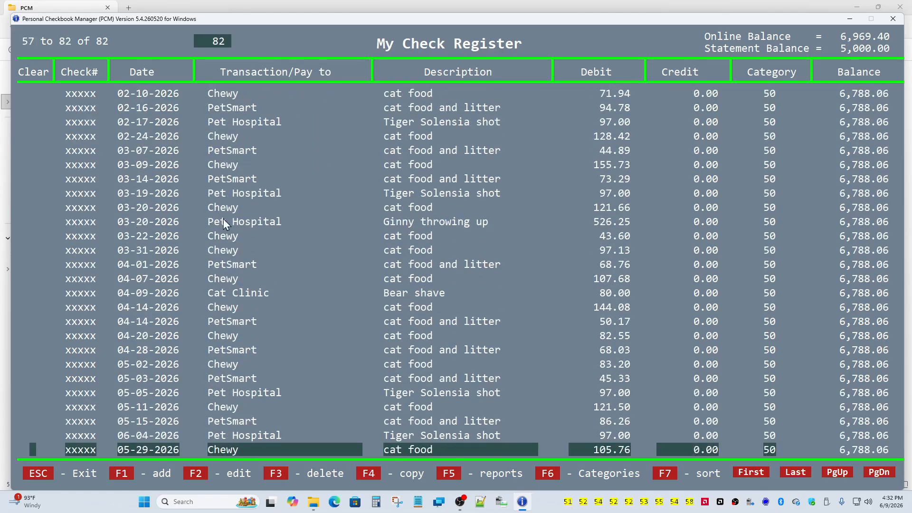
pyautogui.click(666, 474)
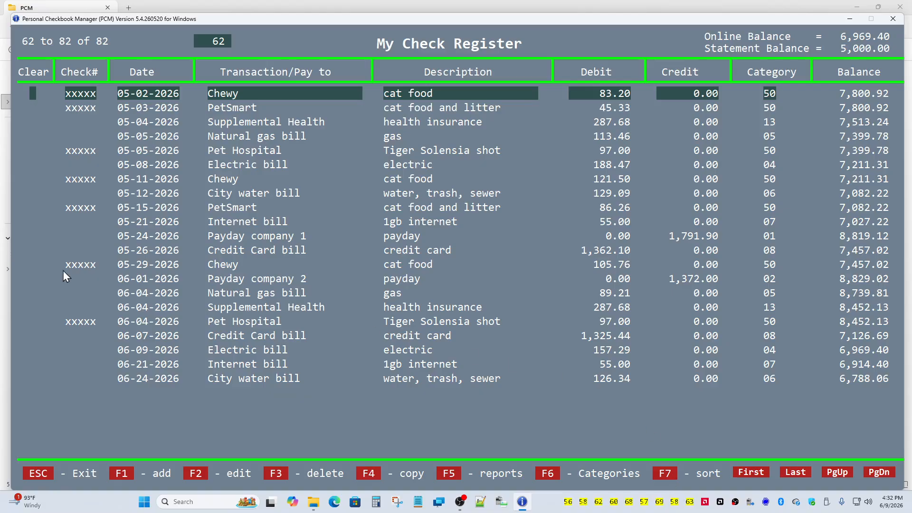
# - Verify the date order using First, Last, PgUp and PgDn, ending at the 06-24-2026 water bill
pyautogui.scroll(7, 89, 255)
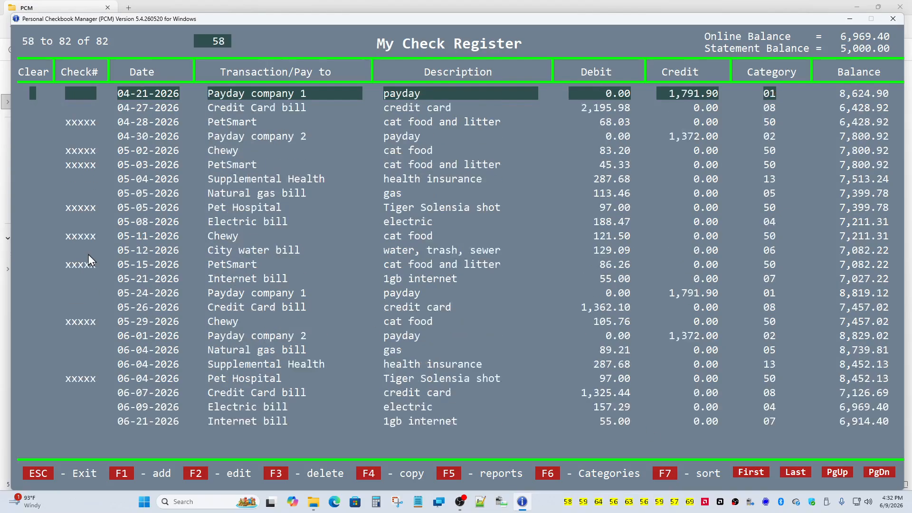
pyautogui.scroll(14, 88, 255)
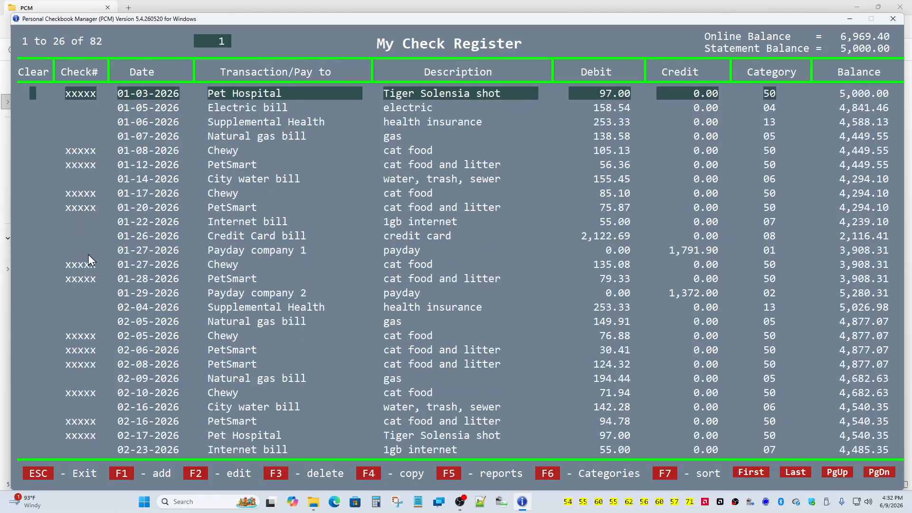
pyautogui.scroll(-20, 88, 254)
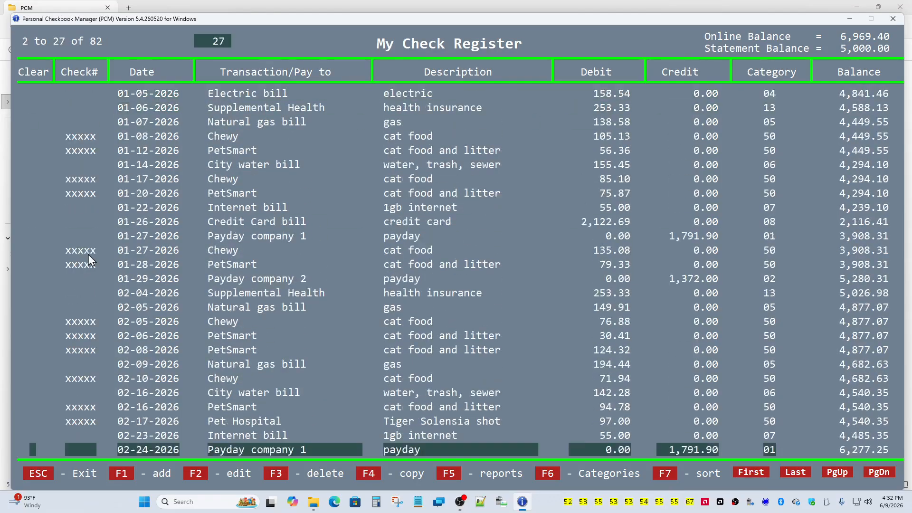
pyautogui.scroll(-20, 88, 255)
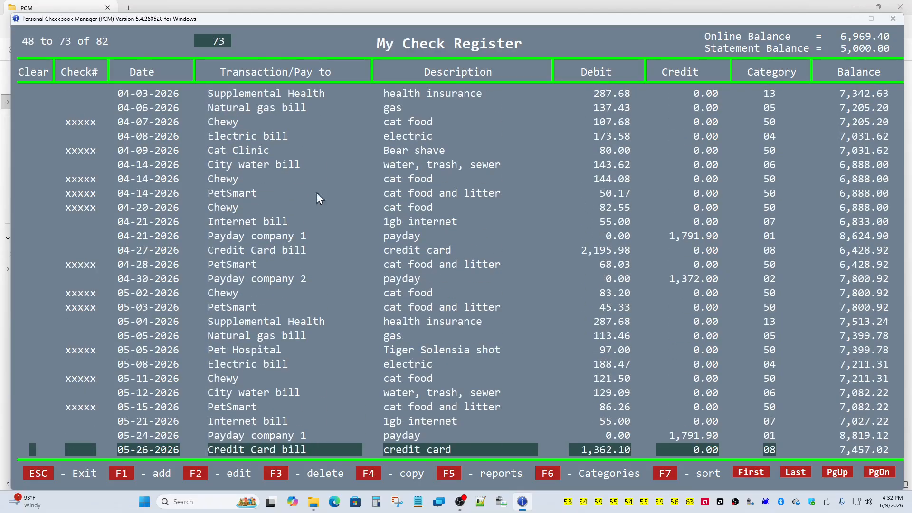
pyautogui.click(753, 471)
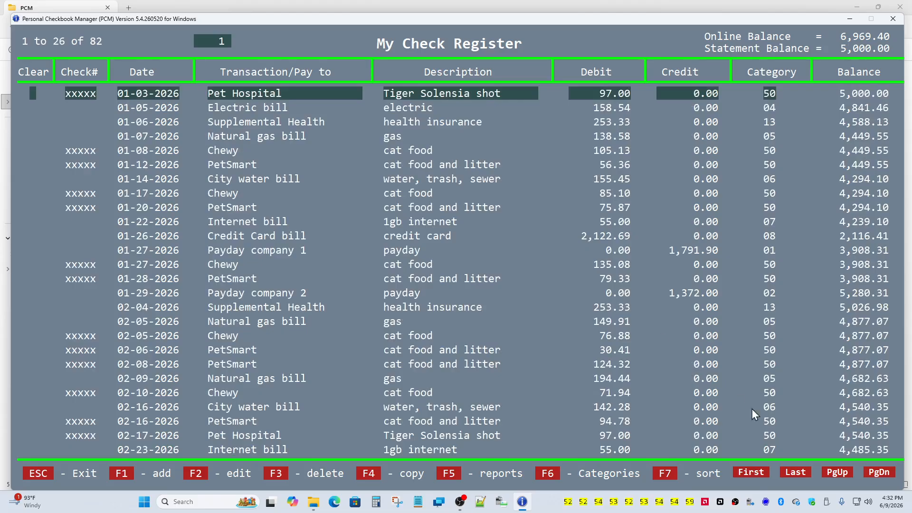
pyautogui.click(782, 472)
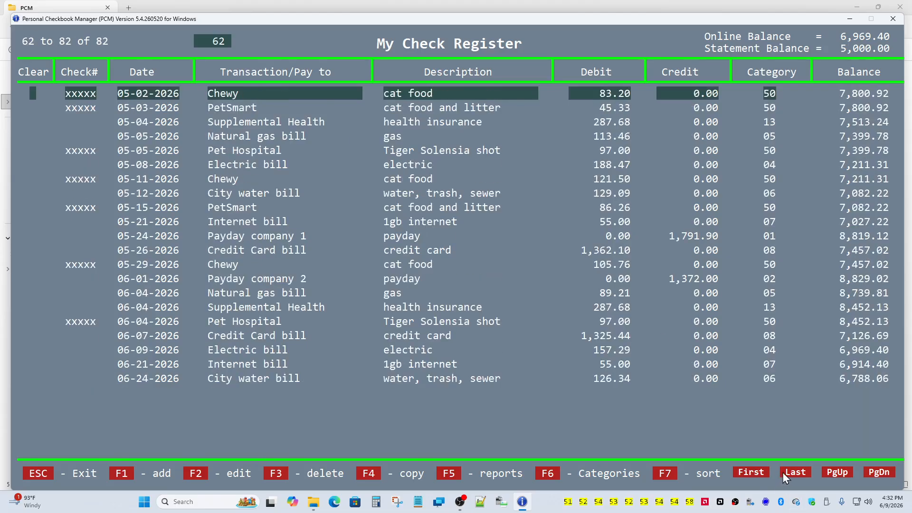
pyautogui.click(825, 472)
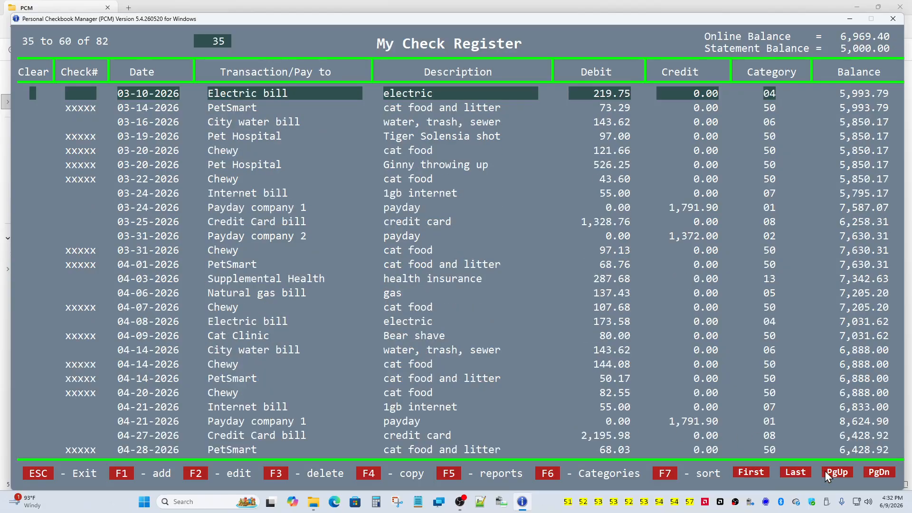
pyautogui.click(825, 472)
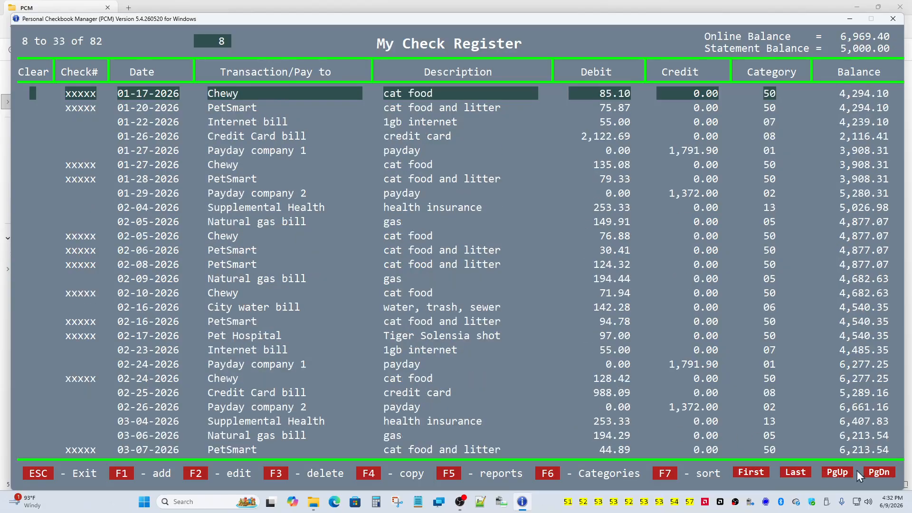
pyautogui.click(876, 474)
pyautogui.click(875, 474)
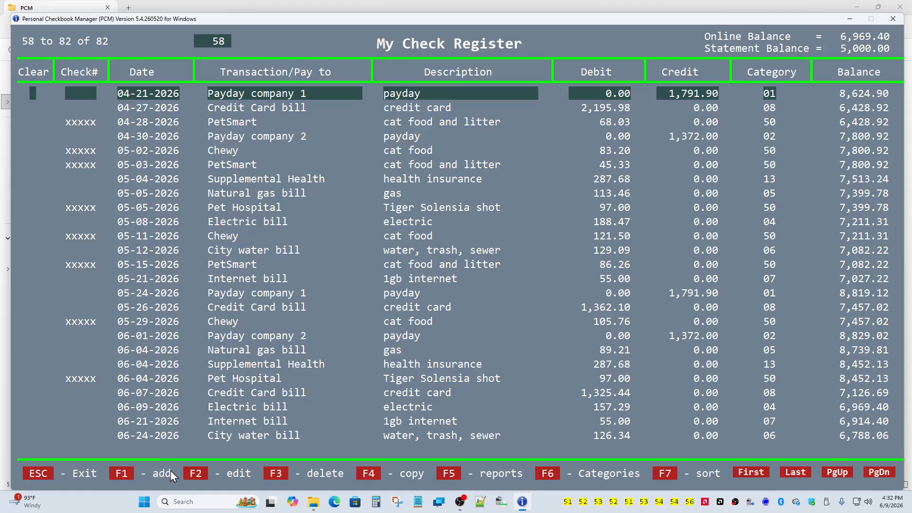
# - Cancel deleting the Payday company 1 entry, then exit PCM back to the PCM folder
pyautogui.click(276, 474)
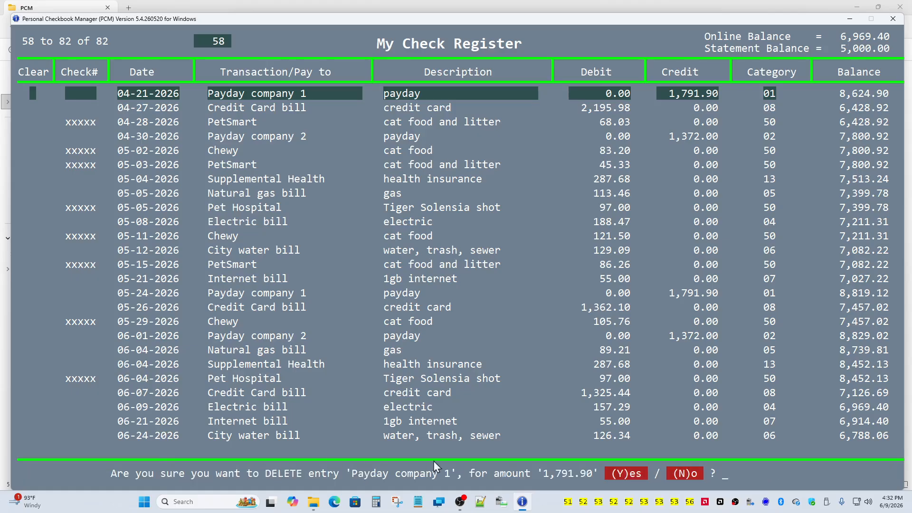
pyautogui.click(671, 474)
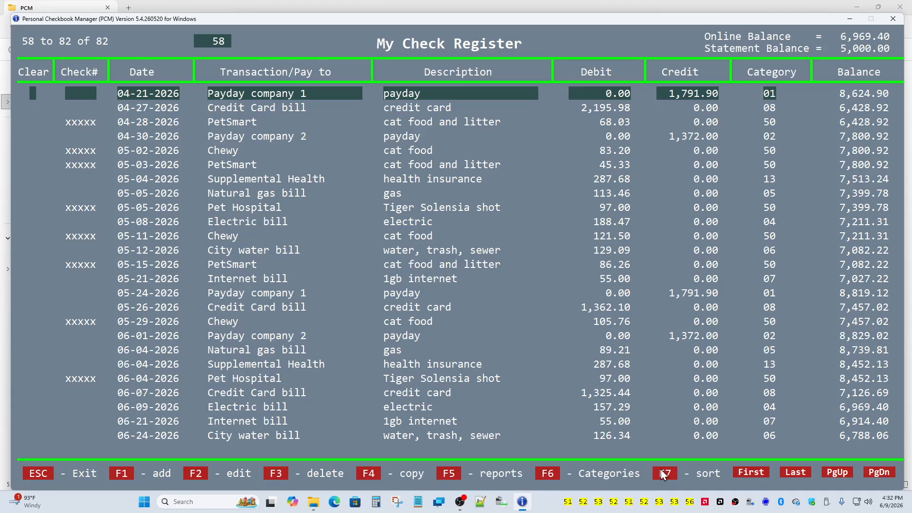
pyautogui.click(38, 474)
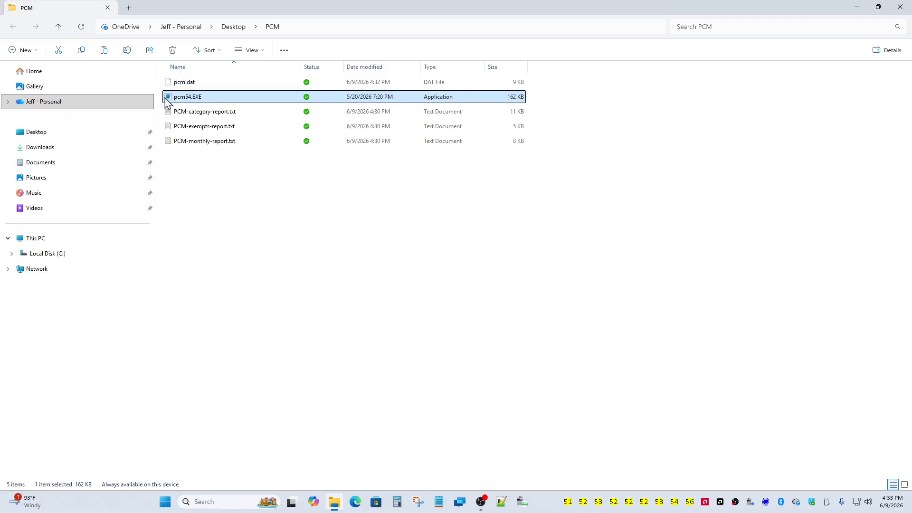
pyautogui.moveTo(181, 106)
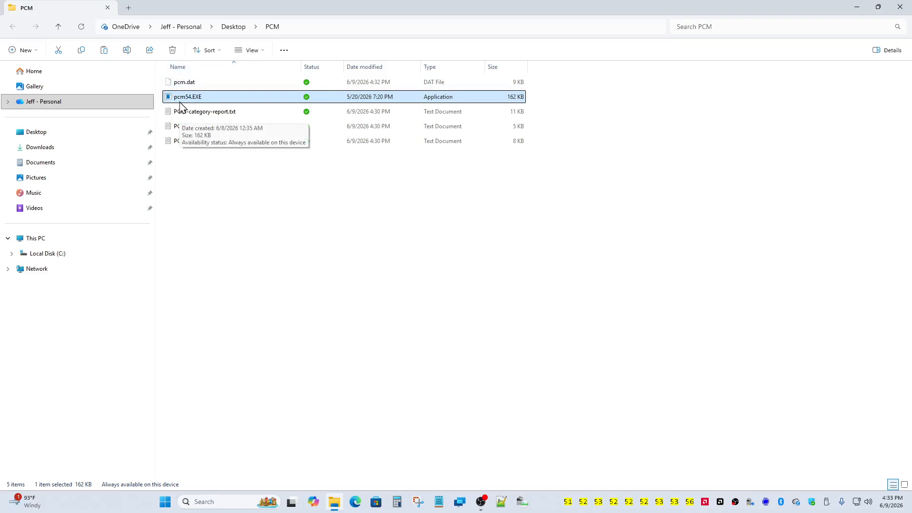